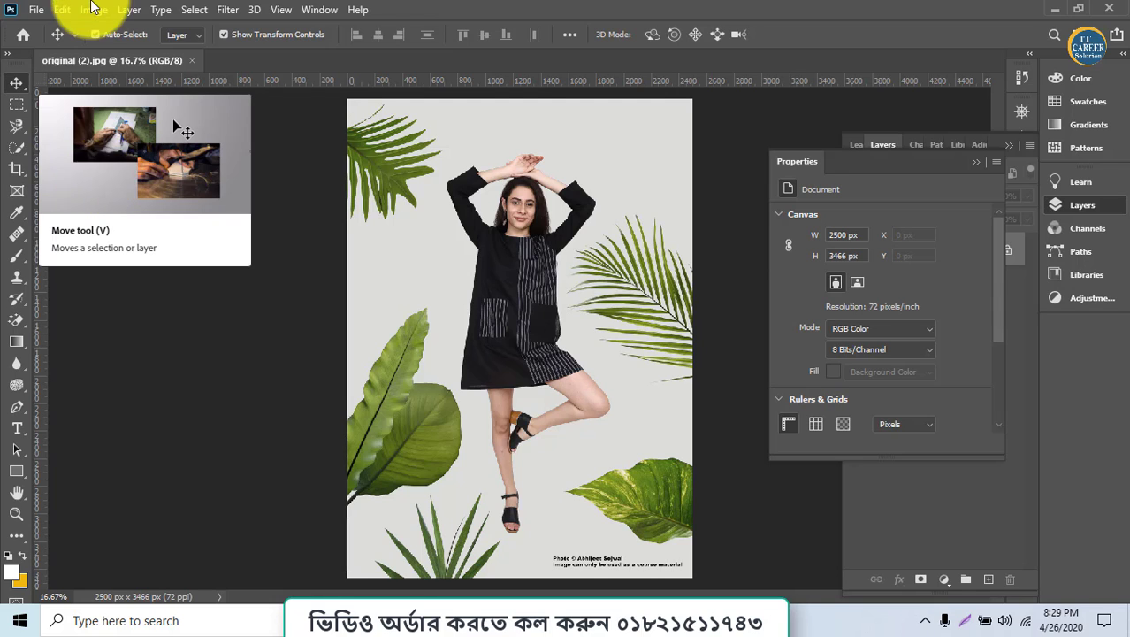
Open the image Logo-Design-4-768x439.jpg from the Desktop.
click(36, 10)
click(48, 41)
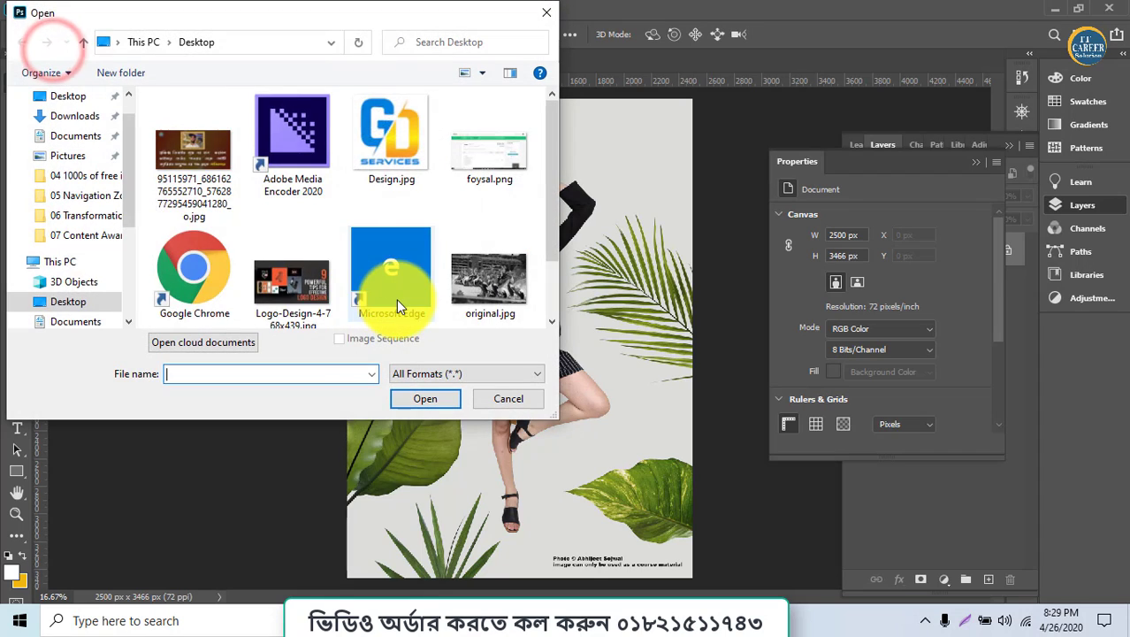
double_click(263, 283)
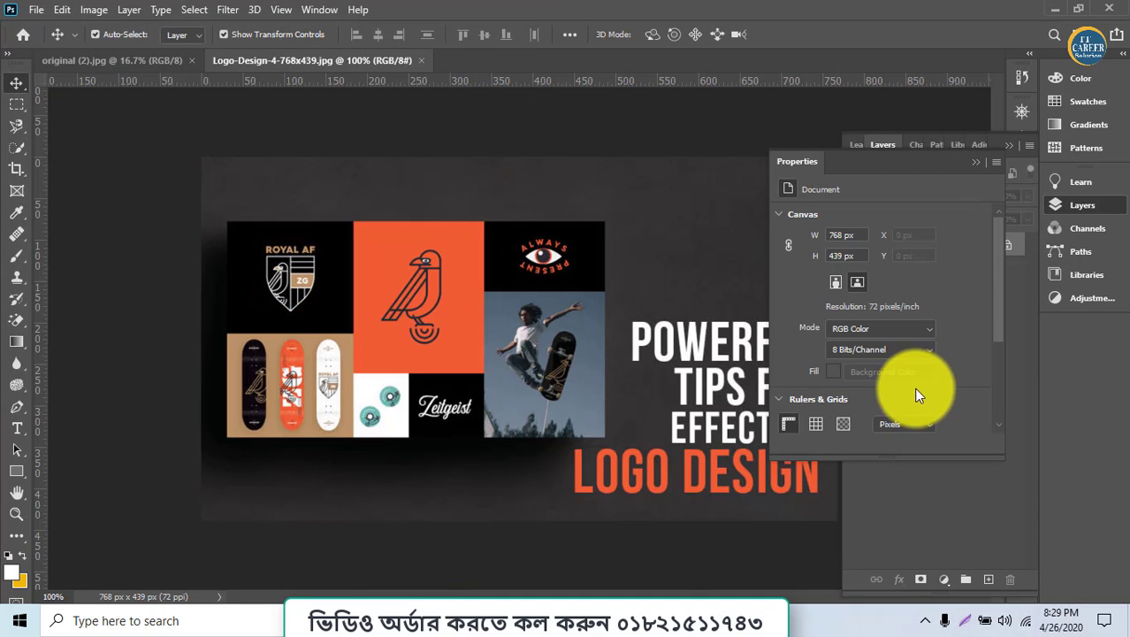
Clear the Properties panel from view, unlock the Background layer and move it to the left on the canvas.
click(986, 164)
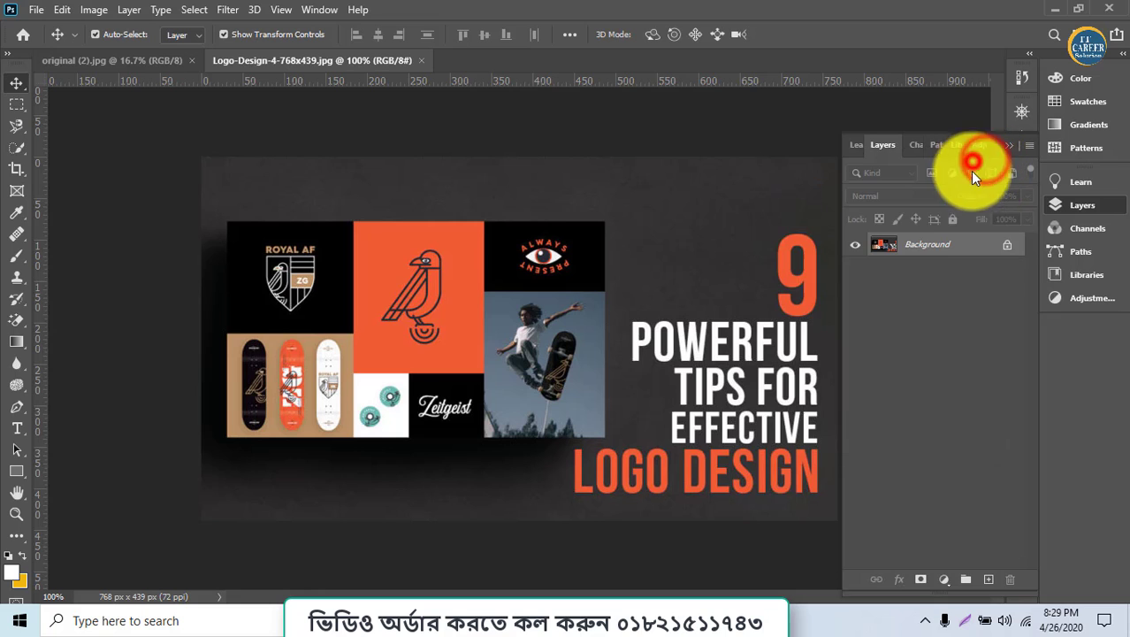
click(1010, 245)
drag(429, 363, 350, 361)
Open 3rd assignment.psd from the 06 Transformation folder inside Adove Photoshop on Local Disk (E:).
click(37, 10)
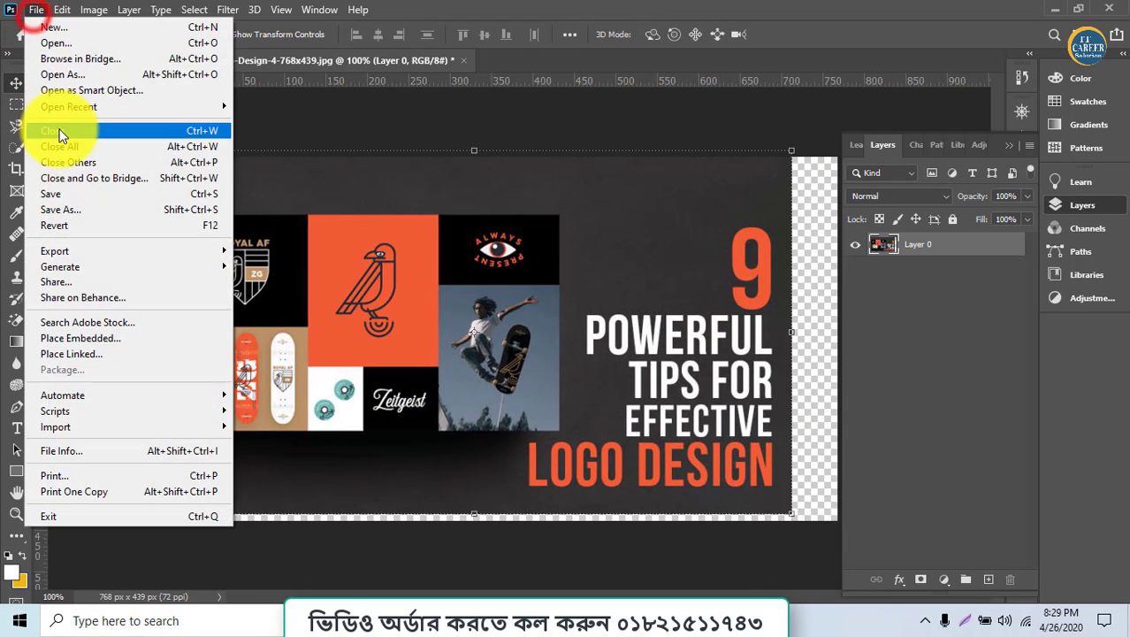
click(50, 44)
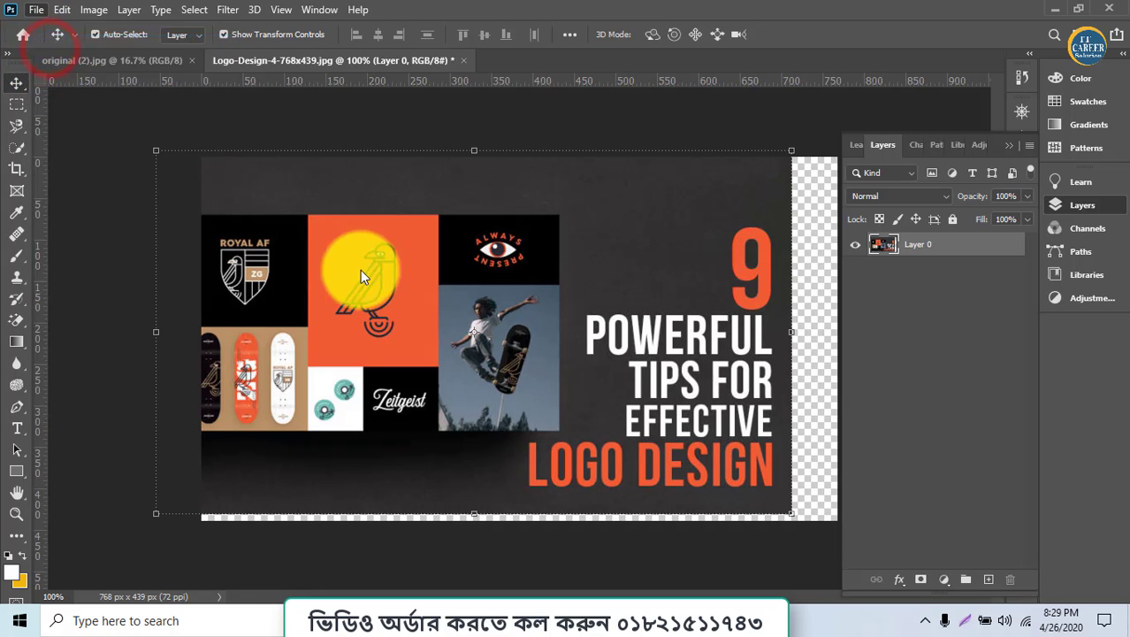
scroll(55, 316, down, 3)
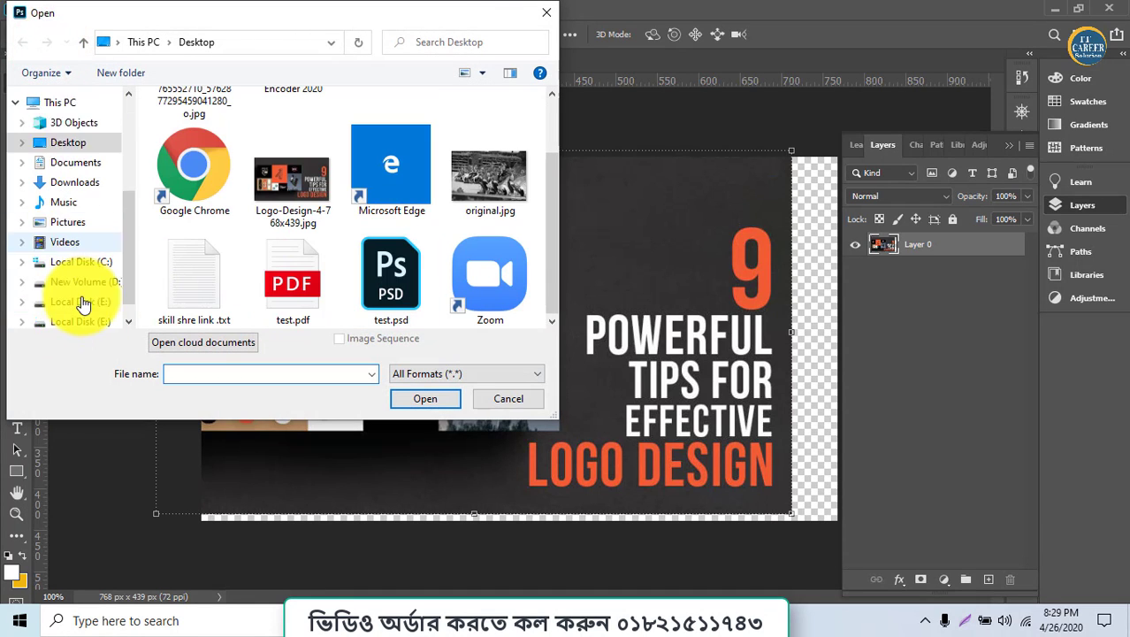
click(83, 241)
click(84, 255)
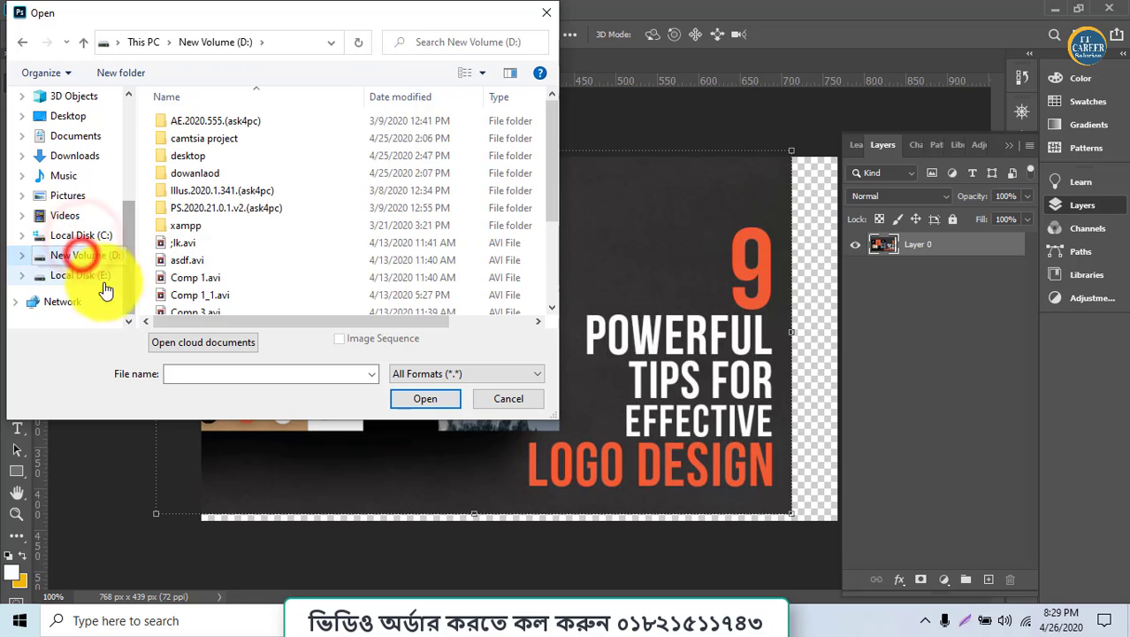
click(80, 275)
click(180, 141)
double_click(180, 141)
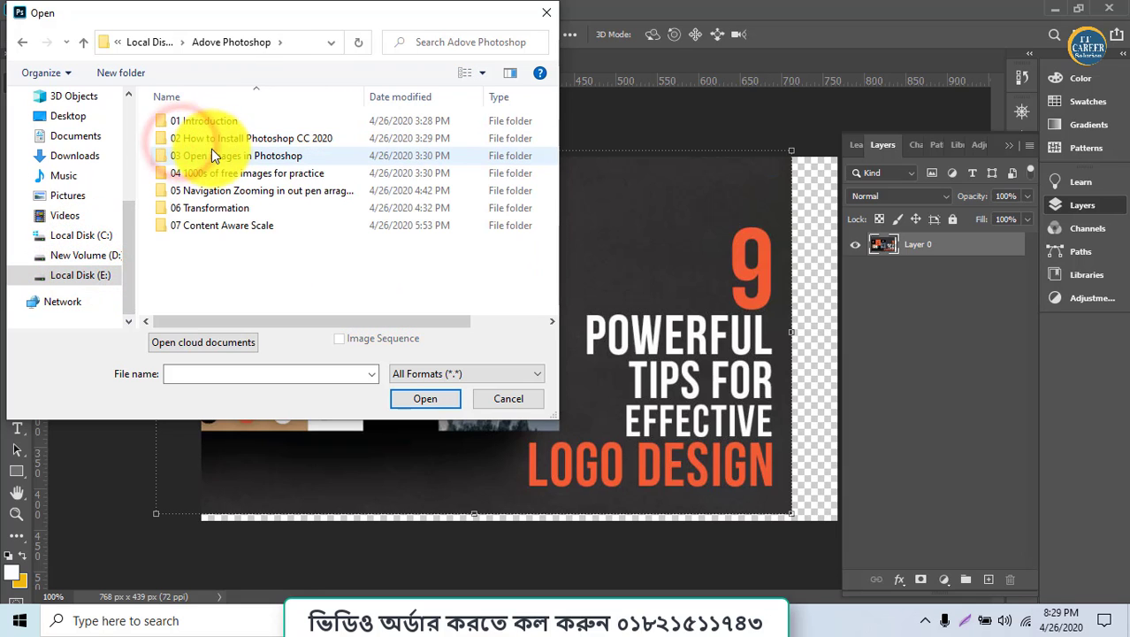
click(202, 211)
double_click(202, 210)
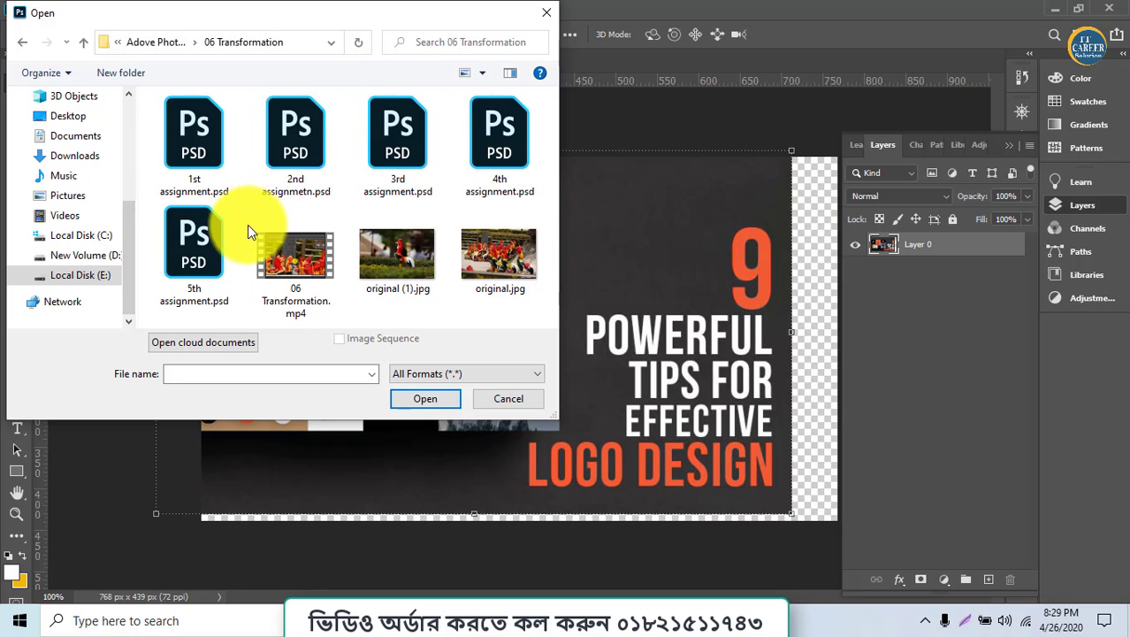
click(395, 150)
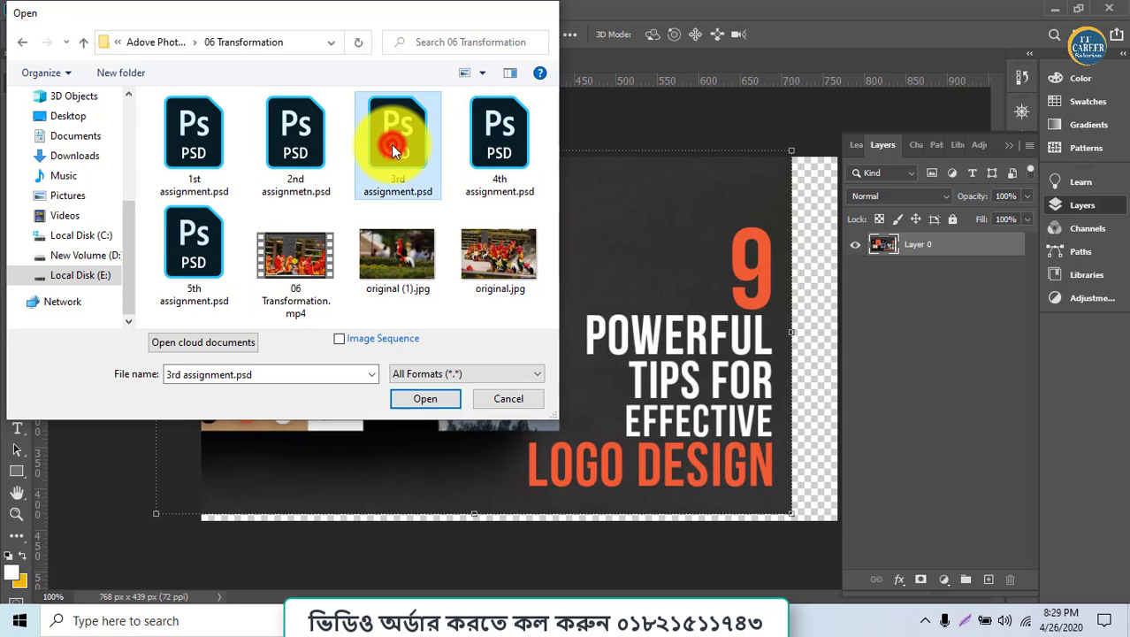
double_click(395, 149)
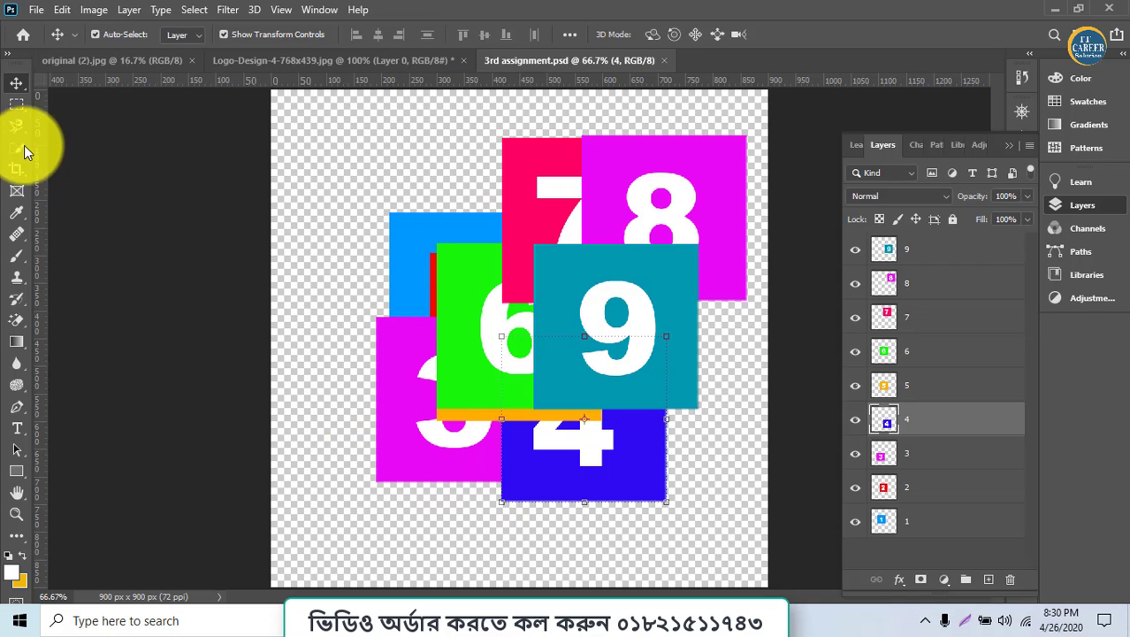
Move the teal 9 square up and left over the blue square with the Move tool, undoing the extra drag.
click(16, 82)
drag(548, 296, 414, 256)
drag(517, 402, 522, 349)
key(ctrl+z)
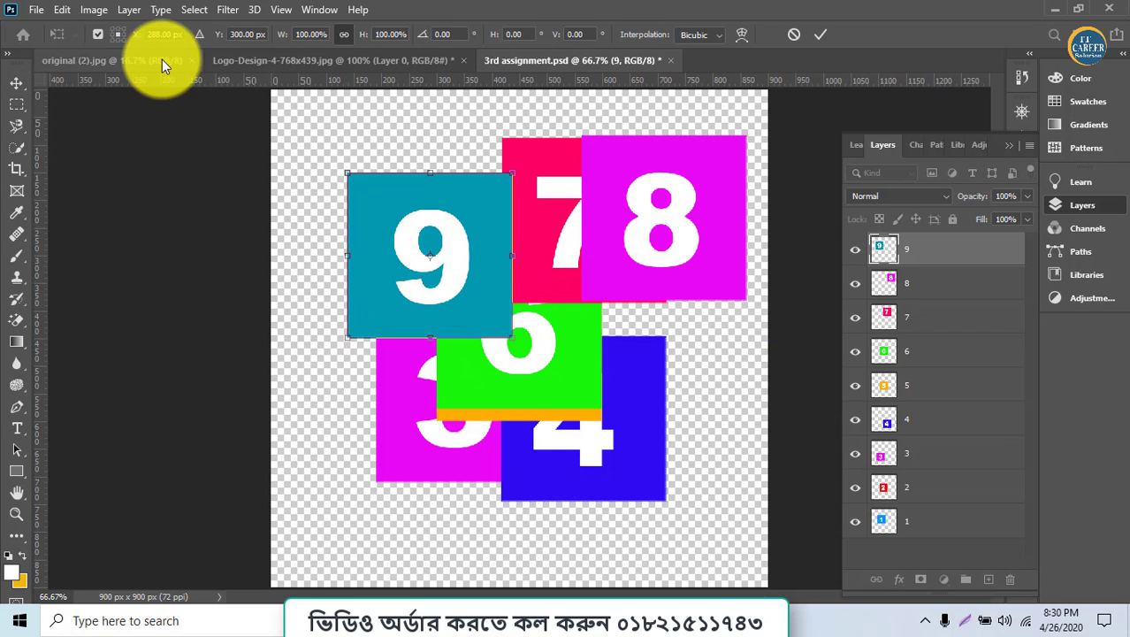
click(97, 33)
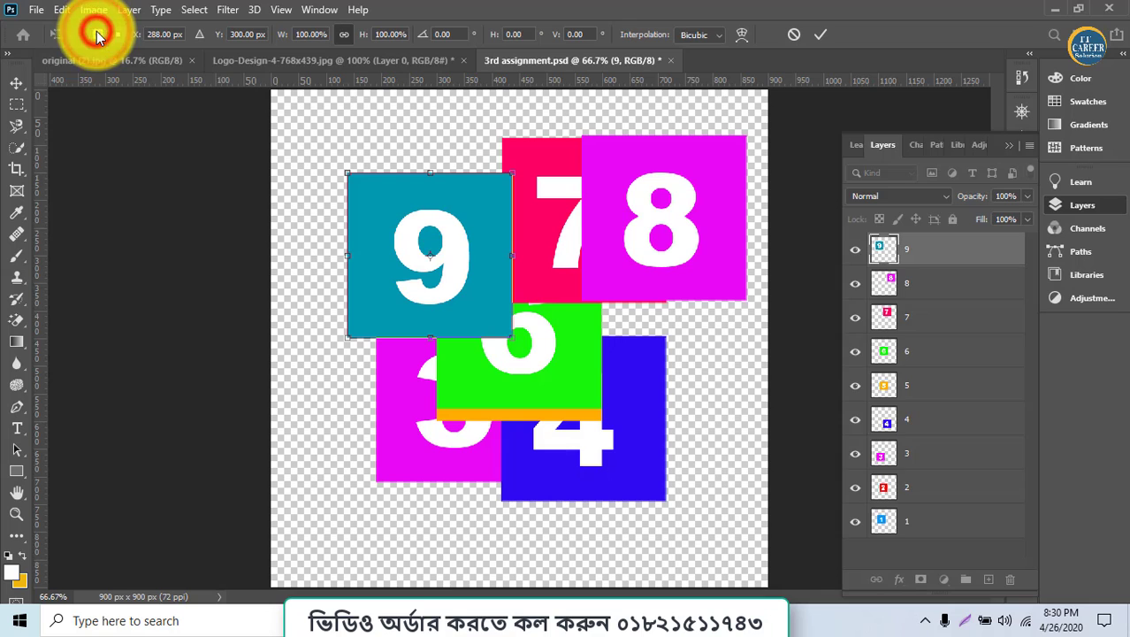
click(19, 83)
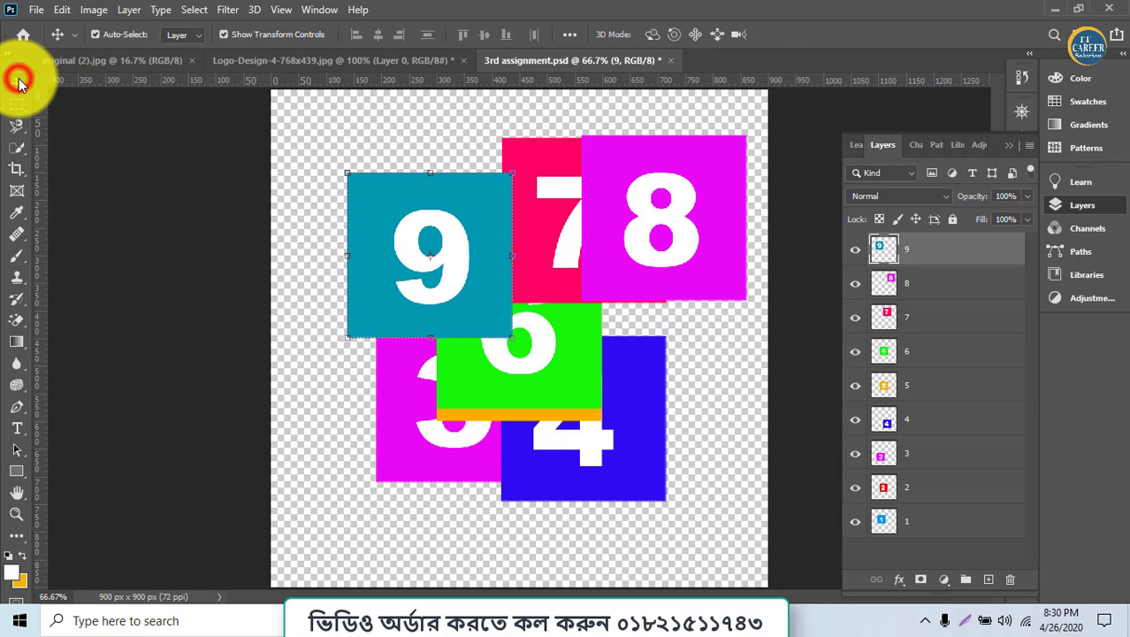
Turn off Auto-Select and move the selected layer 9 by dragging over other squares and then over itself.
click(96, 35)
drag(429, 240, 661, 252)
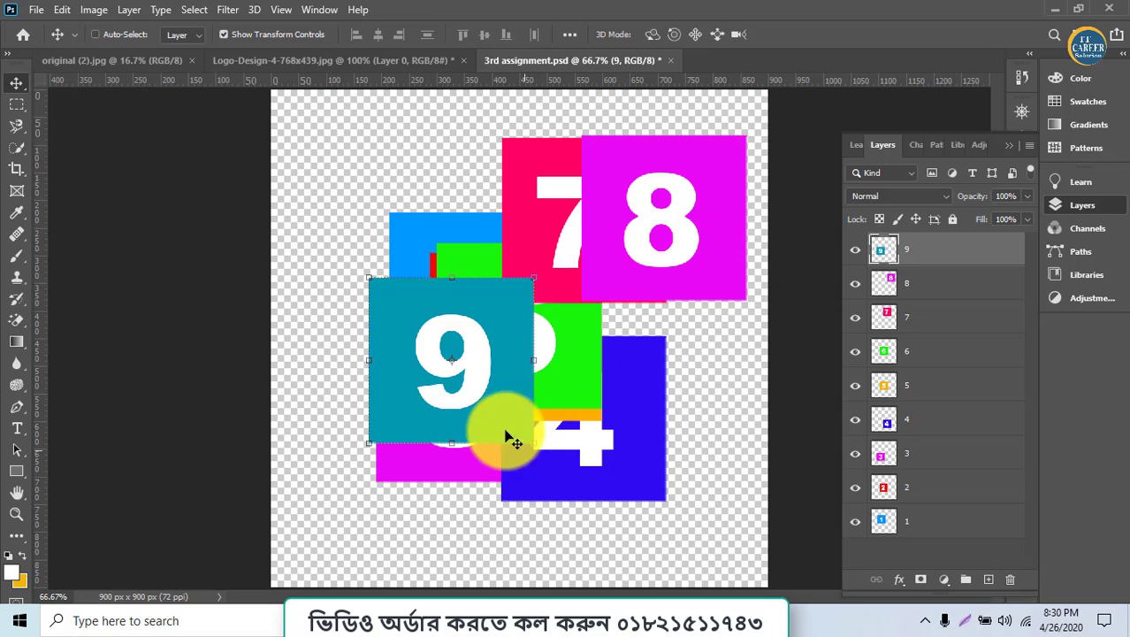
drag(477, 392, 471, 309)
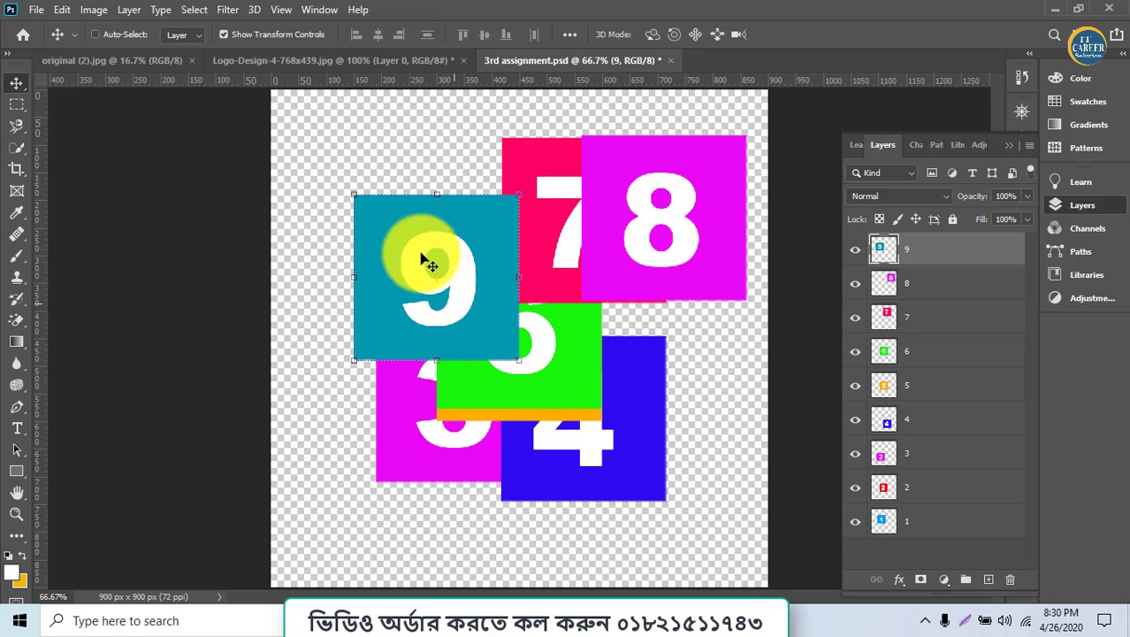
Enable Auto-Select and reposition the 8, 7, 9, 6 and 5 squares so they spread apart.
click(95, 34)
drag(672, 232, 721, 291)
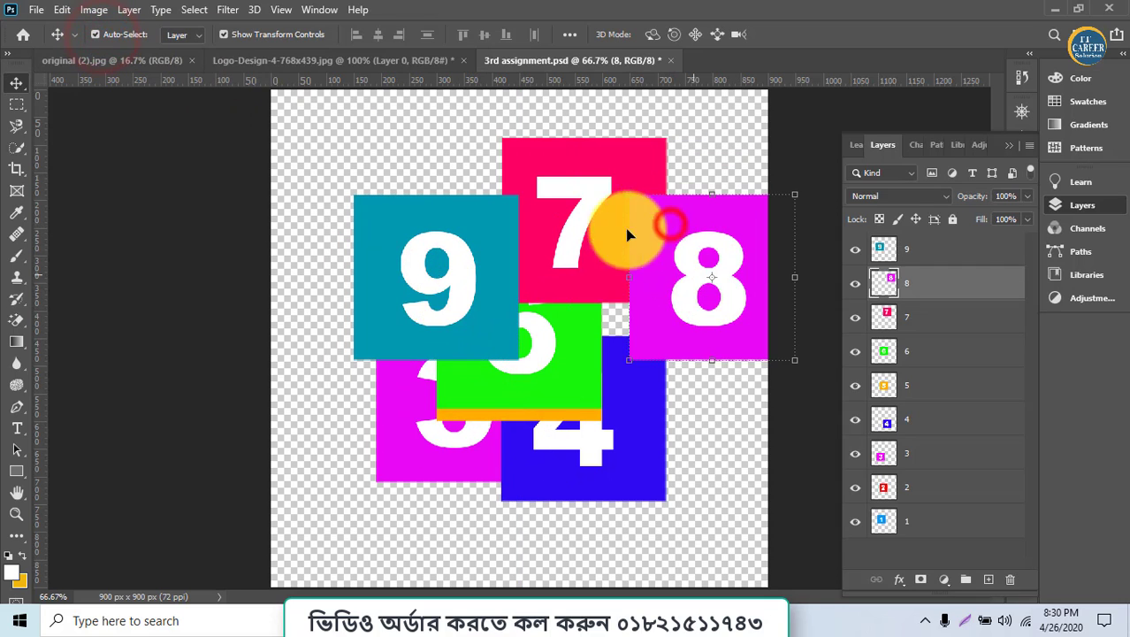
drag(626, 234, 584, 190)
drag(423, 260, 396, 220)
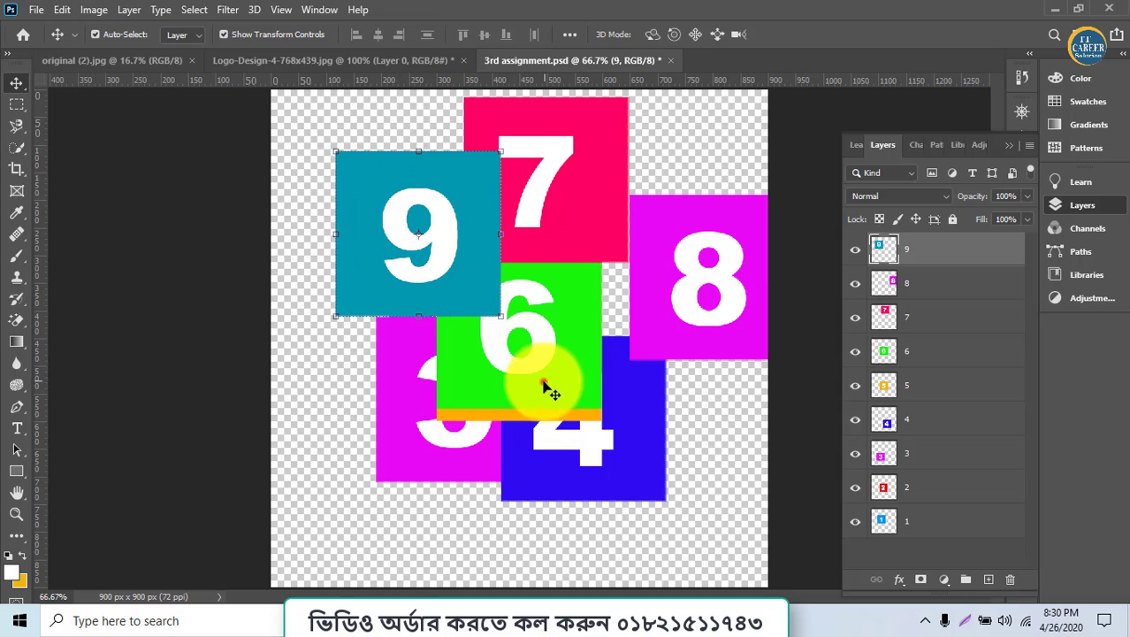
drag(542, 379, 606, 361)
drag(442, 413, 395, 438)
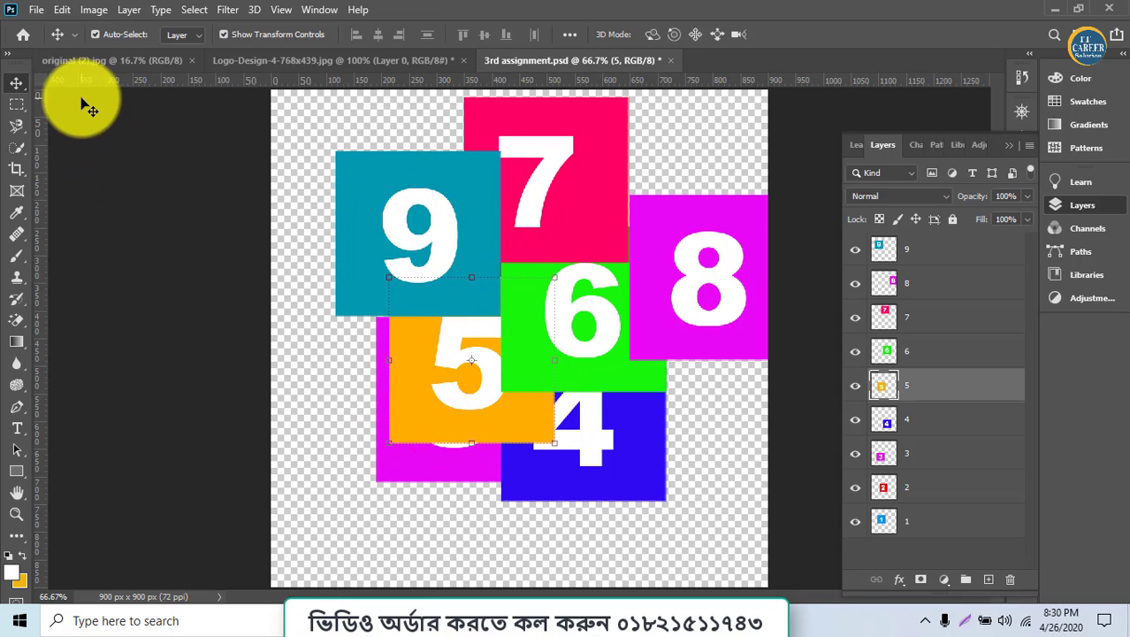
Turn off Show Transform Controls and move the 9 square further left.
click(223, 34)
drag(379, 243, 367, 227)
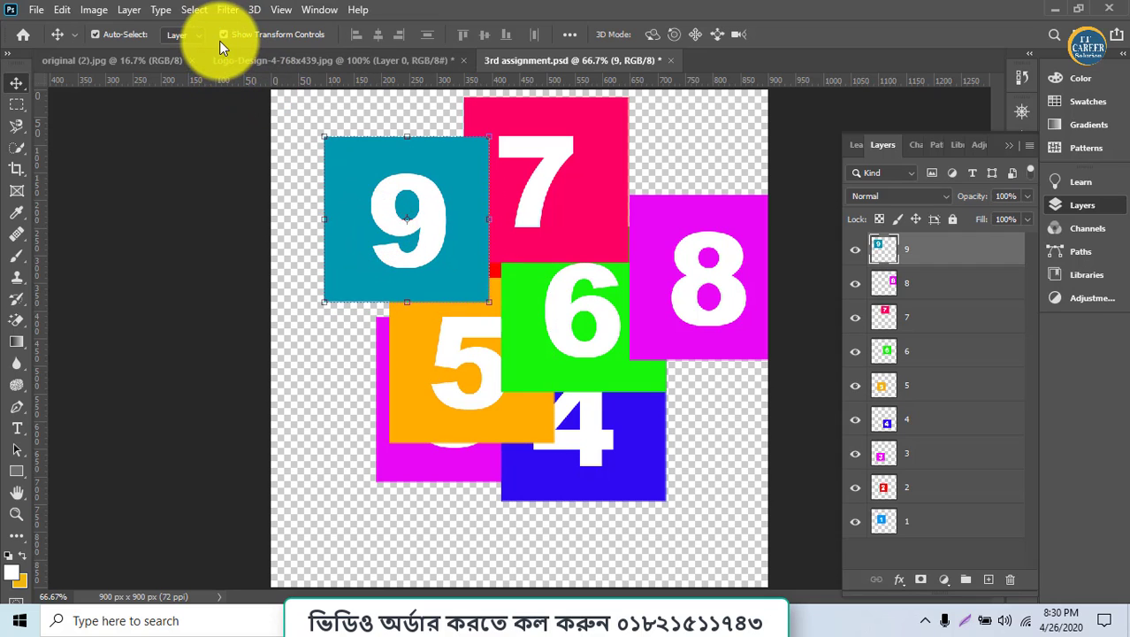
drag(389, 191, 372, 205)
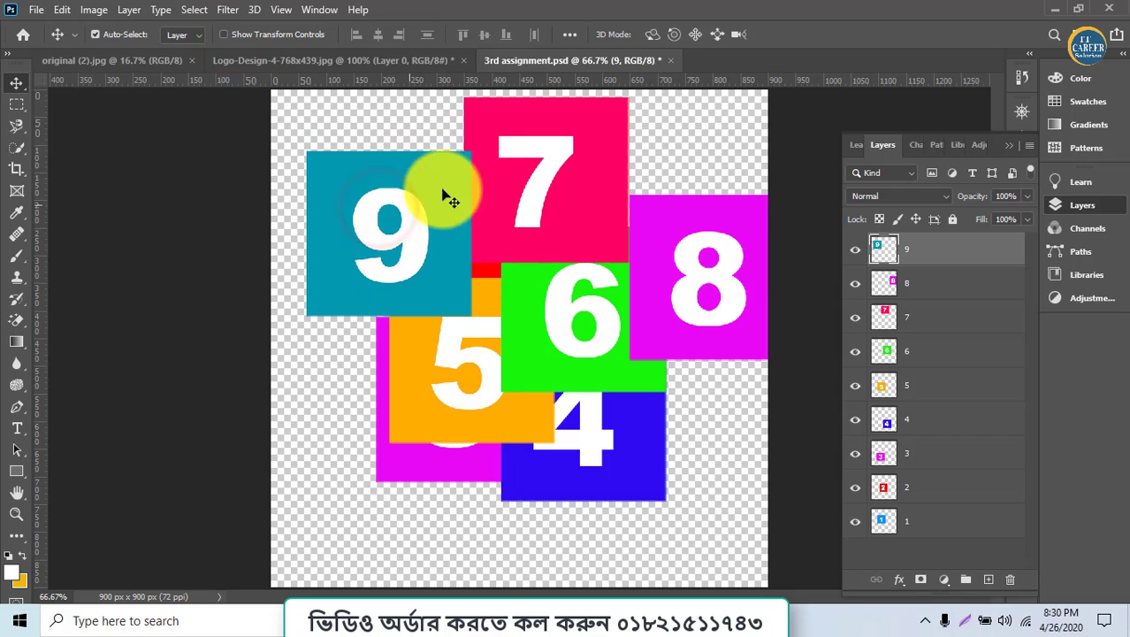
Show the transform controls again, scale the 9 square to about 118.5% and apply the transform.
click(223, 35)
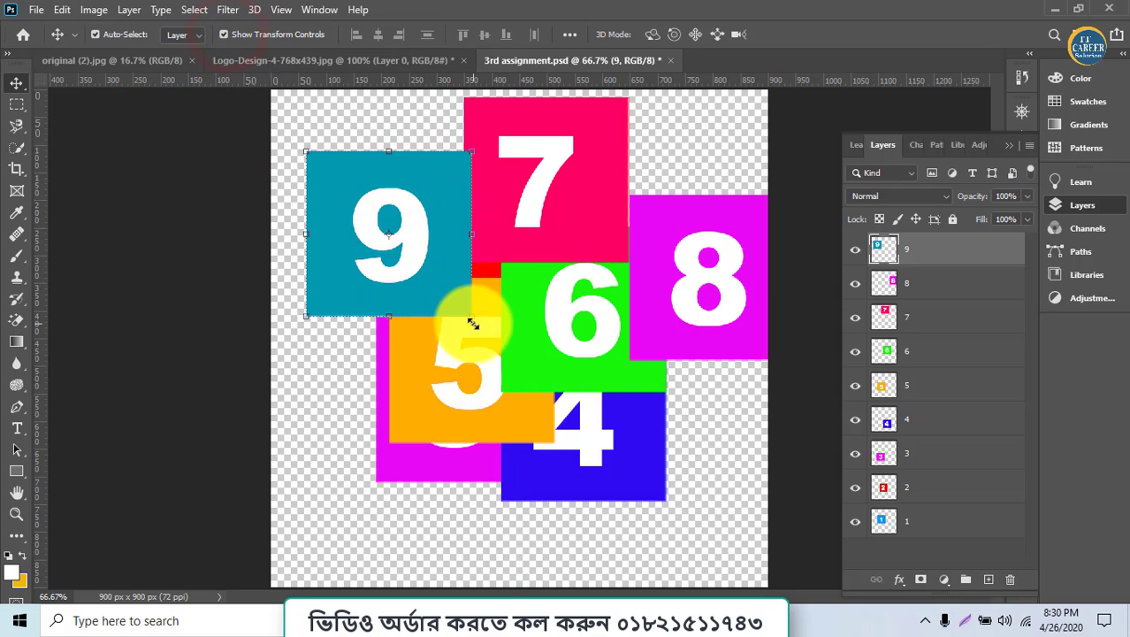
drag(473, 324, 543, 313)
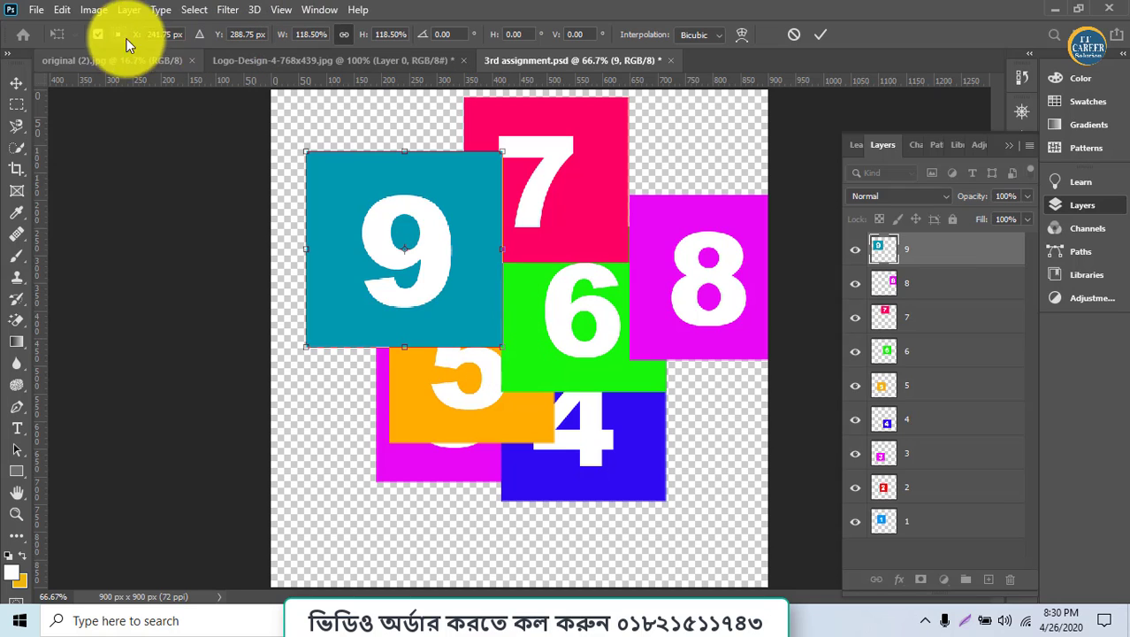
click(14, 89)
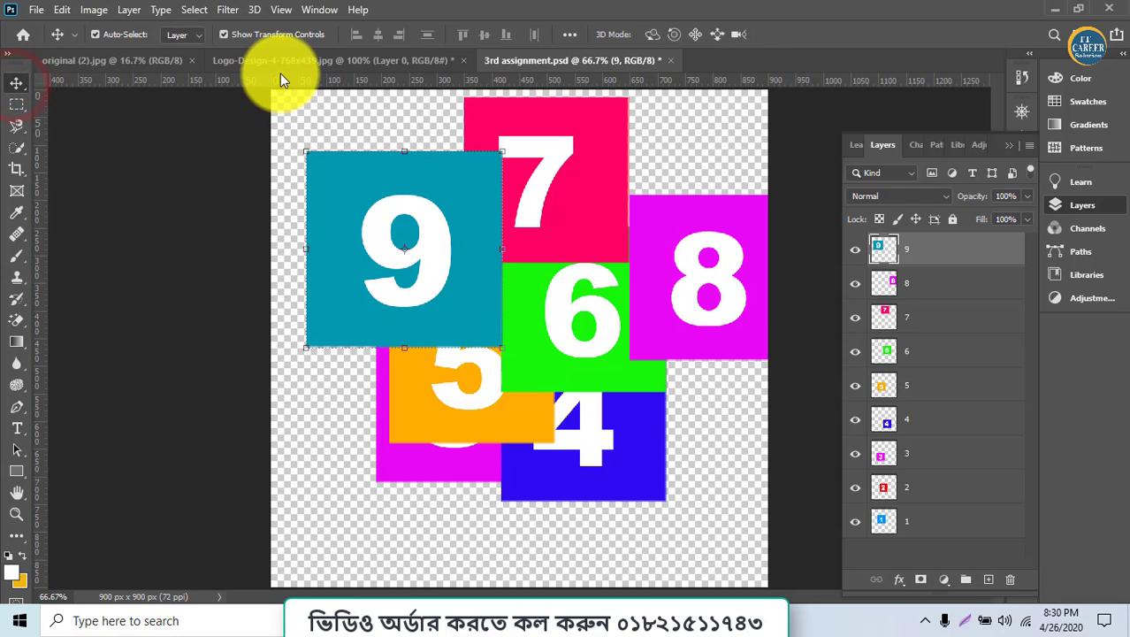
Reposition the 9 and 7 squares slightly to the right, then clear the layer selection.
mouse_move(421, 219)
mouse_down()
mouse_move(420, 208)
mouse_move(429, 213)
mouse_up()
drag(584, 228, 588, 270)
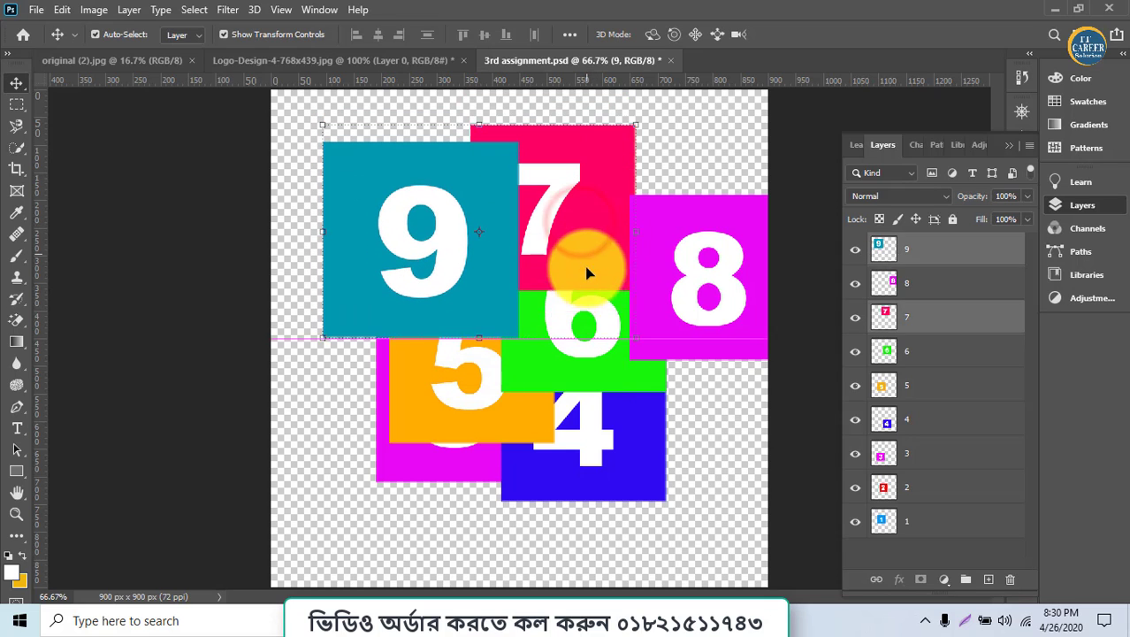
click(584, 326)
click(692, 400)
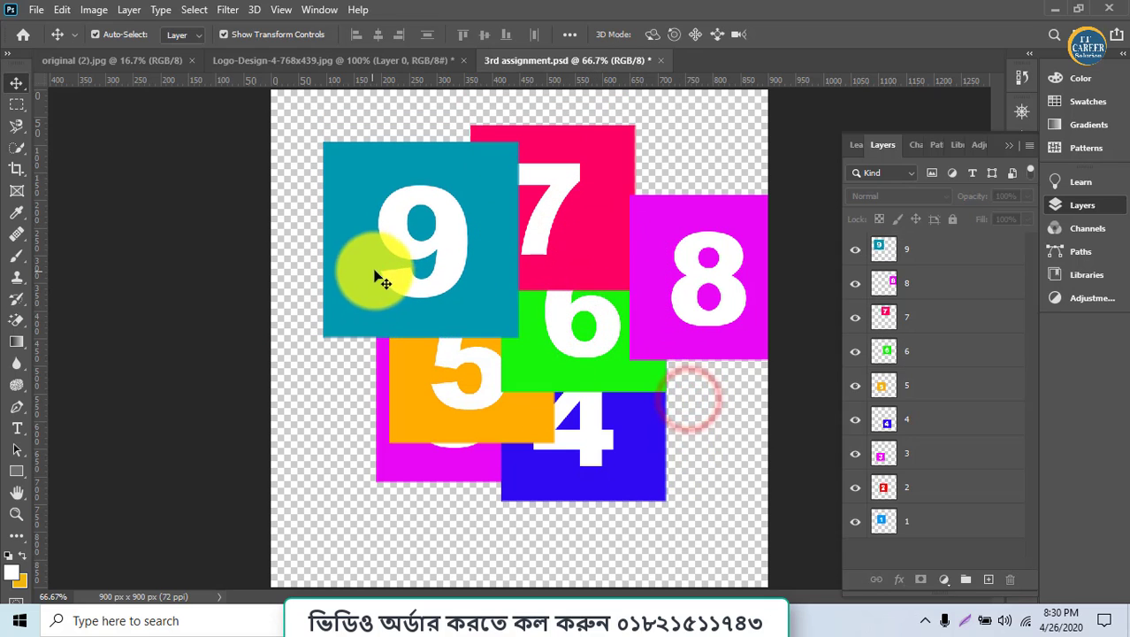
Move the 9 square into the canvas's upper-left corner and the 7 square down over the 5, slightly rotated.
drag(382, 254, 354, 200)
drag(529, 257, 430, 363)
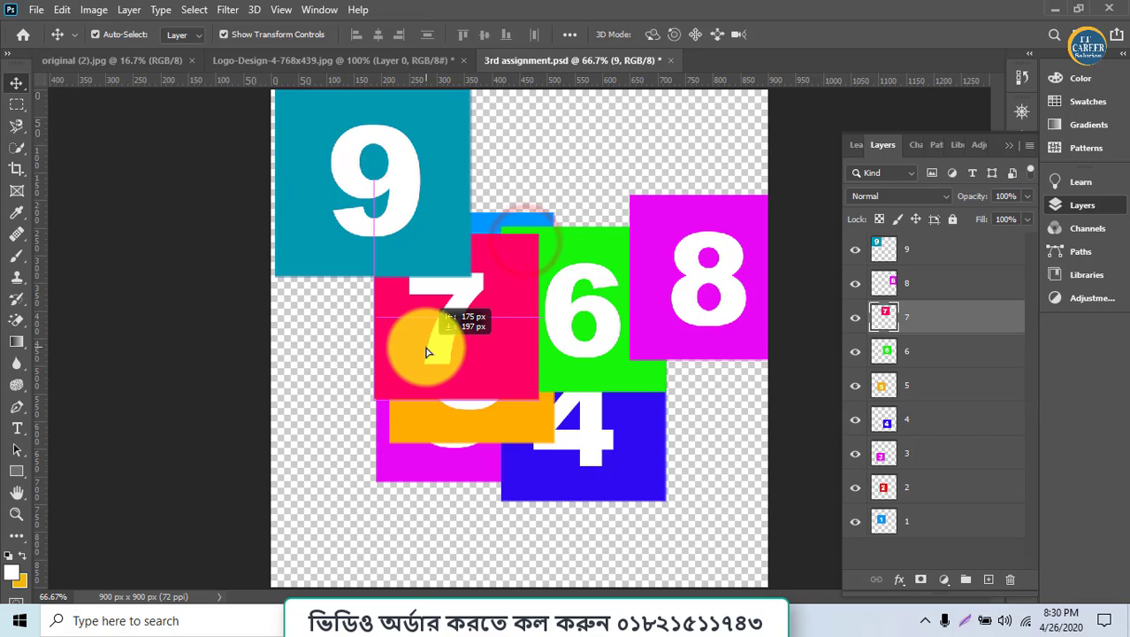
click(404, 219)
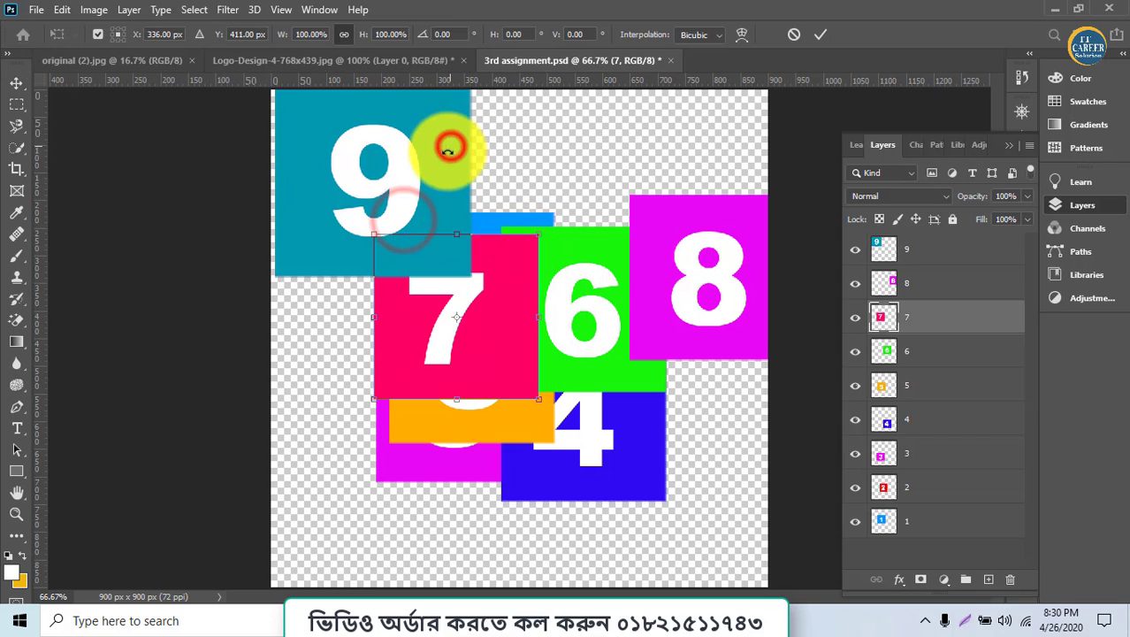
click(815, 34)
Arrange the 8, 6 and 4 squares one below another along the canvas's right side.
drag(697, 305, 675, 255)
drag(623, 368, 714, 436)
drag(603, 493, 722, 580)
Select layers 8, 6 and 4 together on the canvas.
shift+click(687, 384)
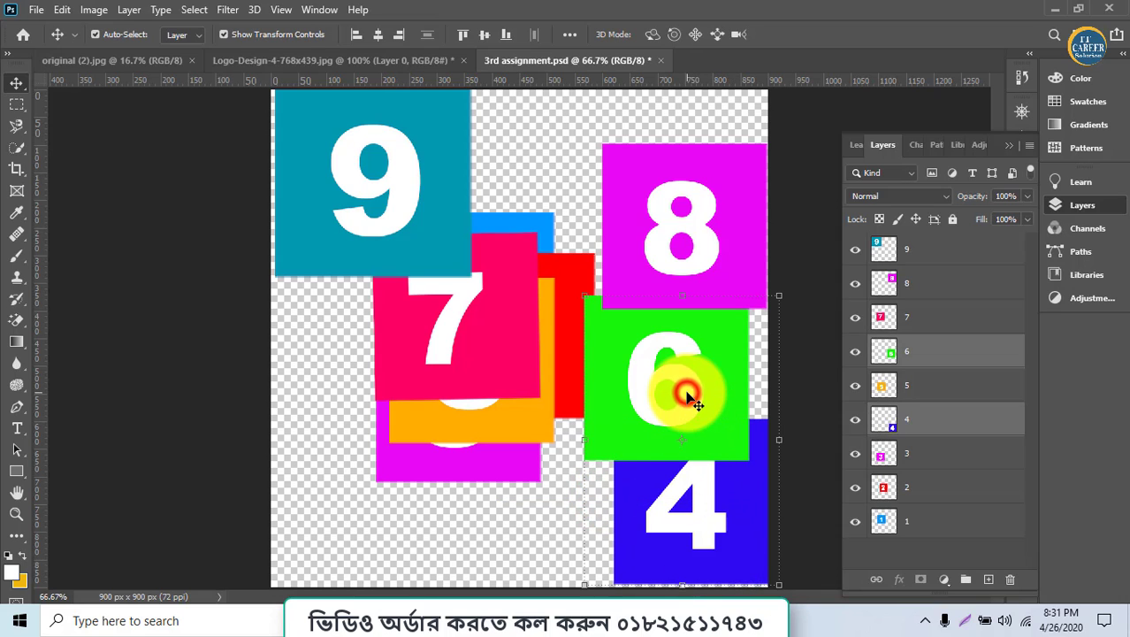
click(703, 522)
click(683, 188)
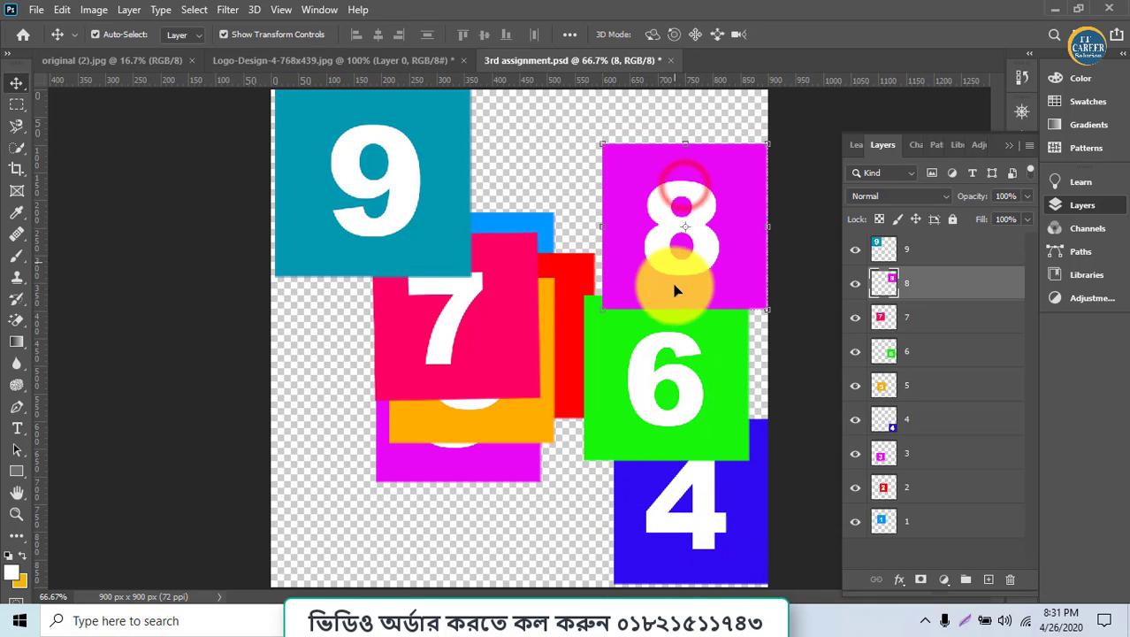
shift+click(674, 407)
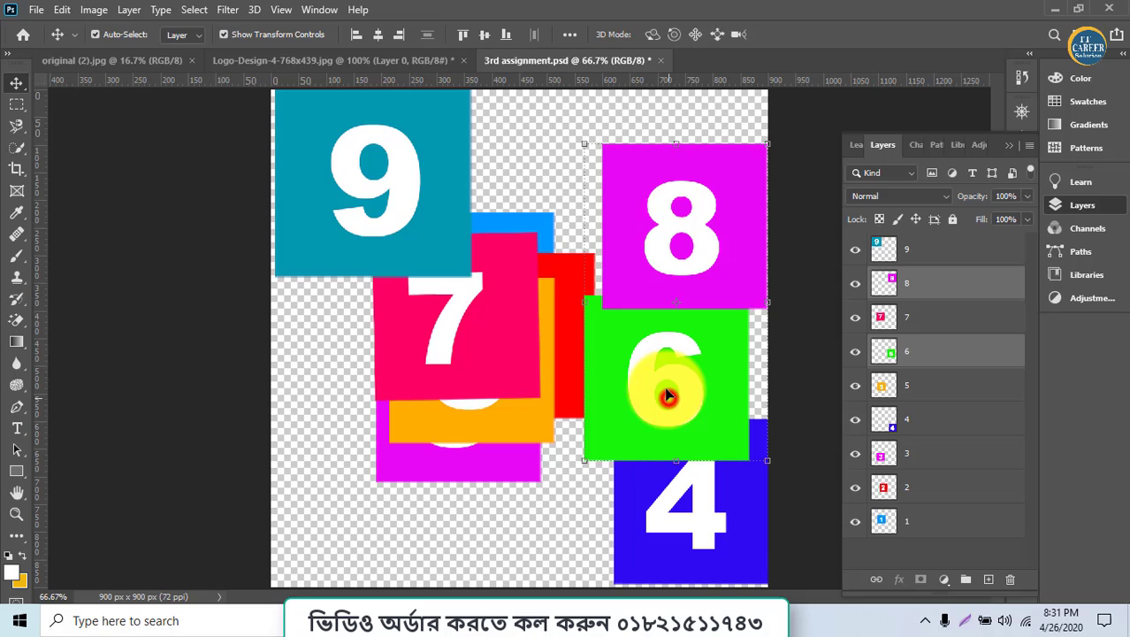
shift+click(670, 509)
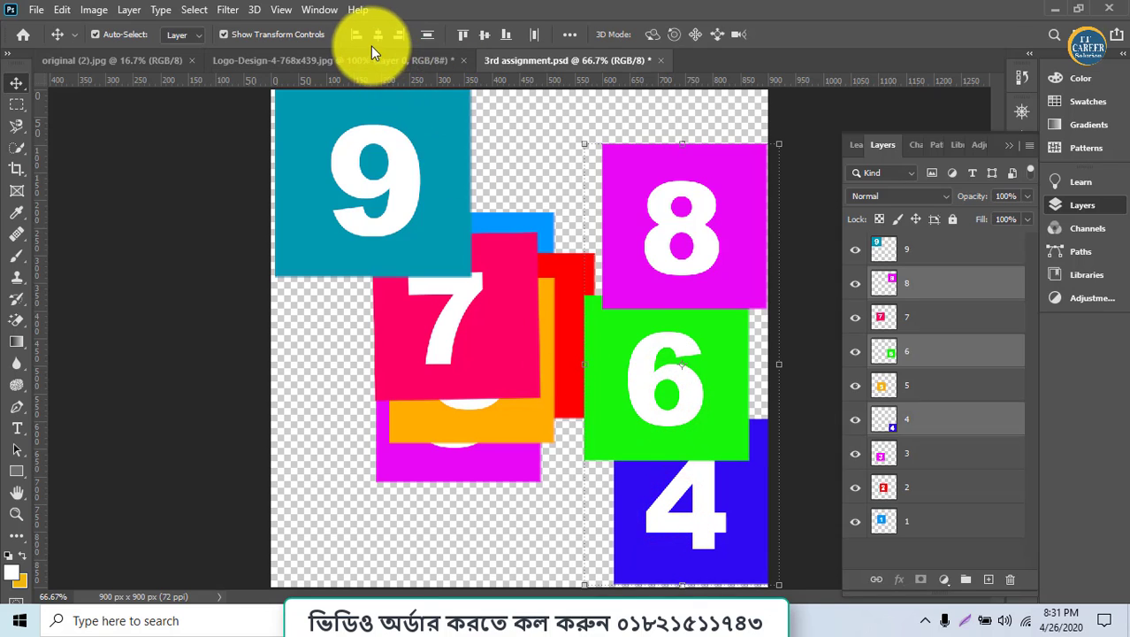
Try aligning the right edges of layers 8, 6 and 4 and distributing them vertically, then undo both changes.
click(404, 44)
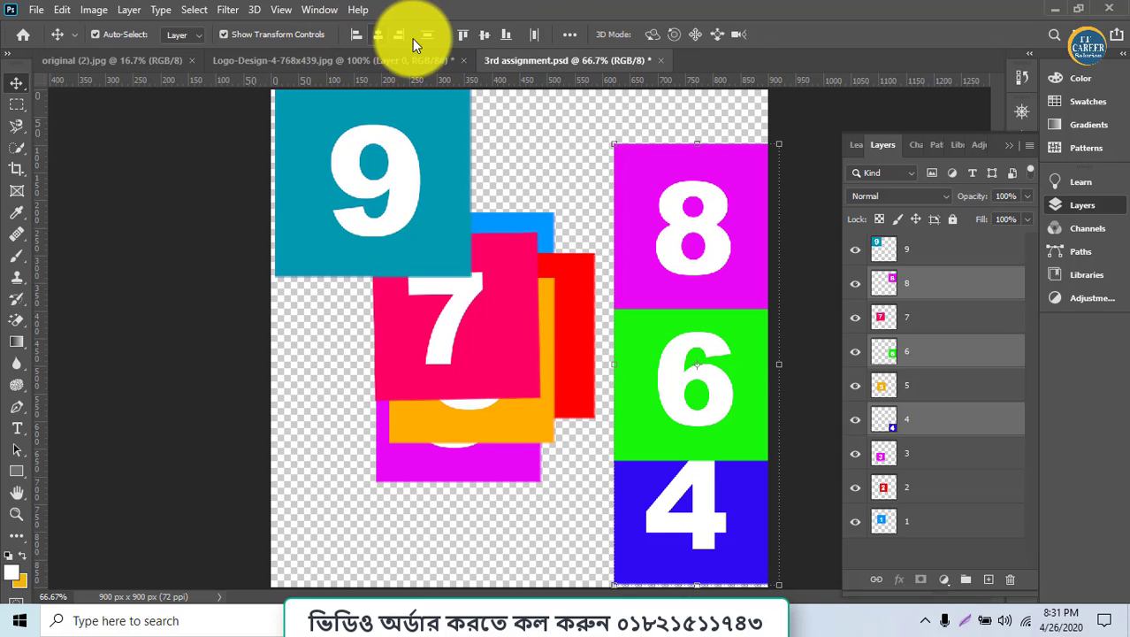
click(429, 38)
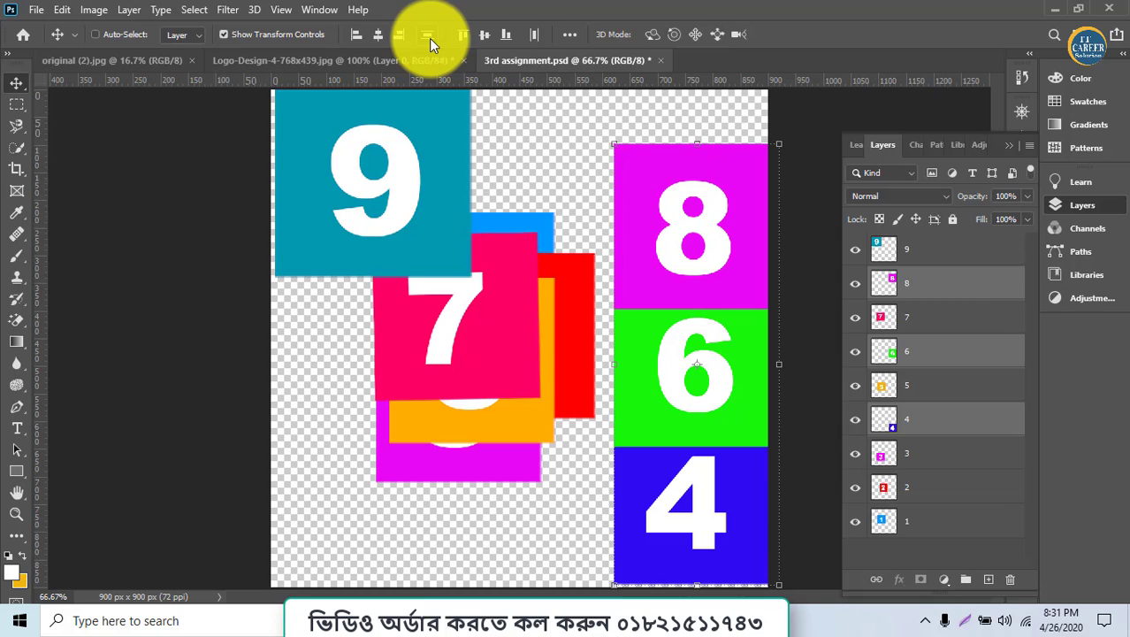
key(ctrl+z)
key(ctrl+z)
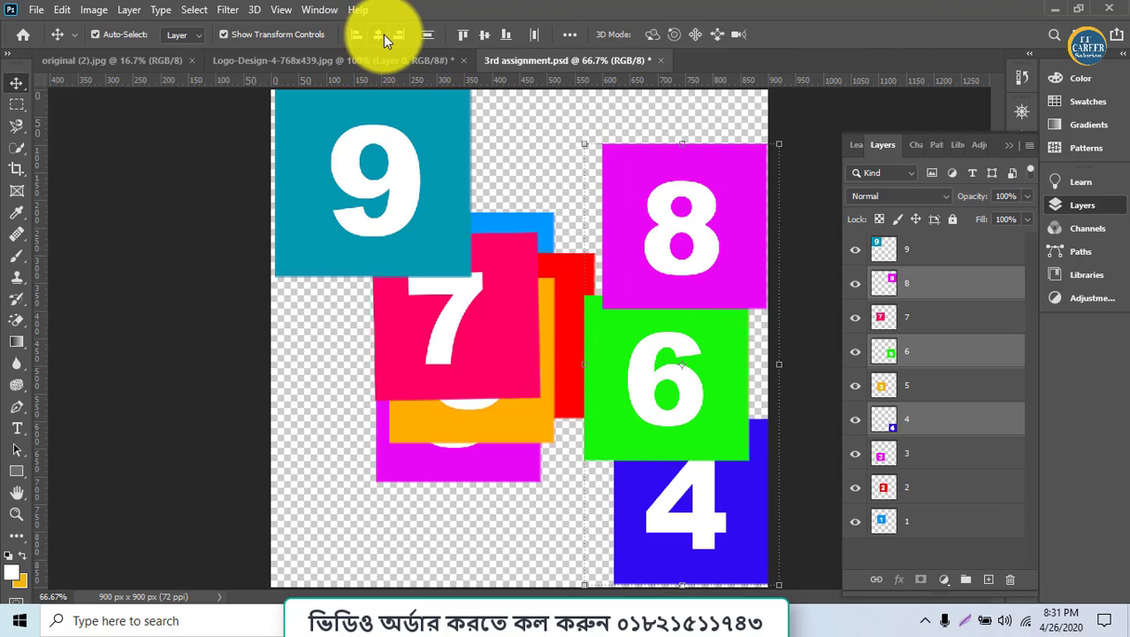
Try aligning the horizontal centers of layers 8, 6 and 4 and distributing them vertically, and undo both changes.
click(383, 34)
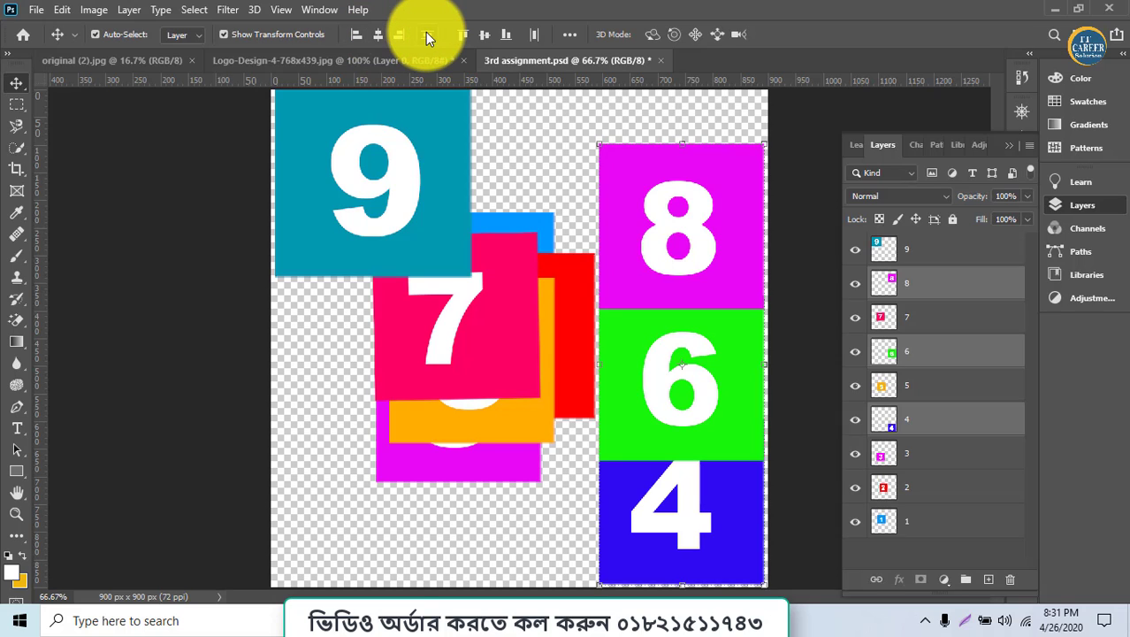
click(426, 35)
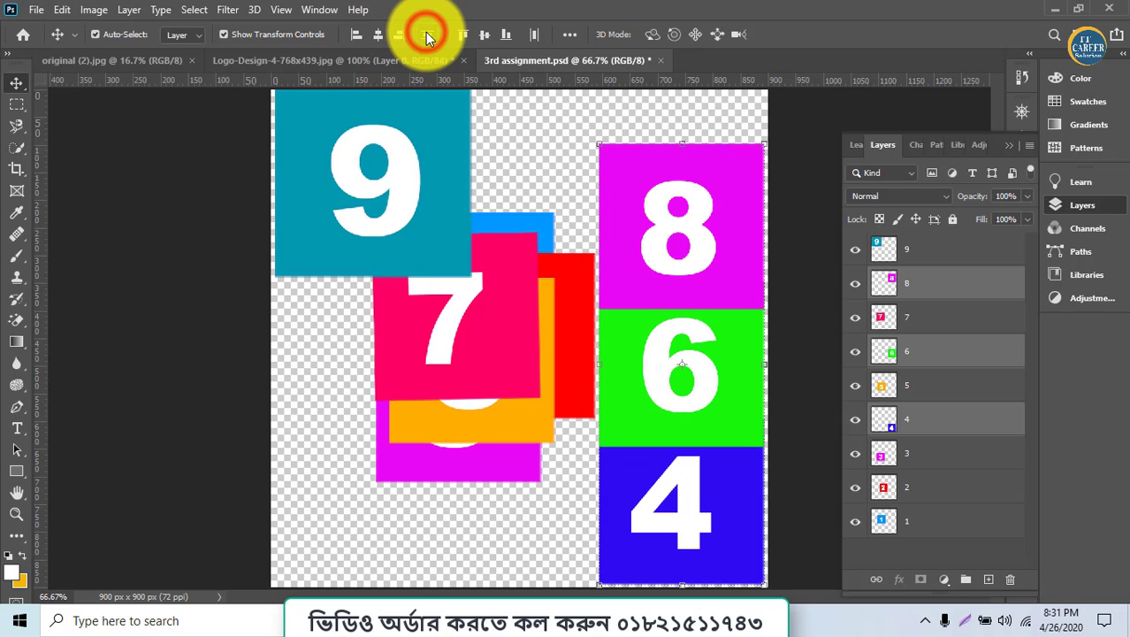
click(426, 31)
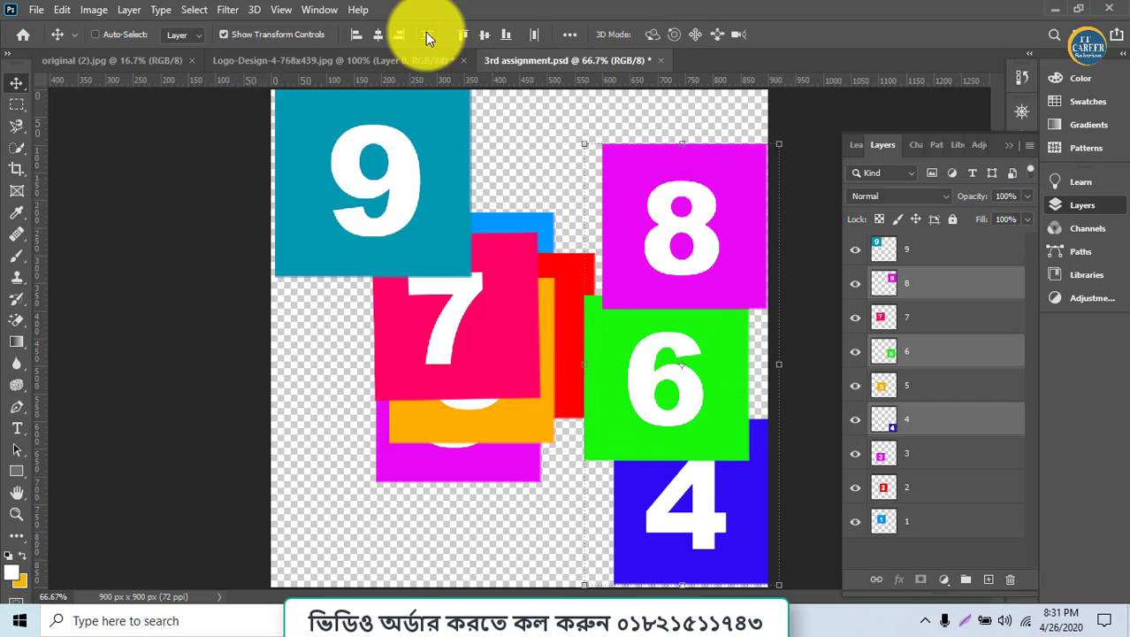
Try aligning the left edges of layers 8, 6 and 4 and distributing them vertically, and undo both changes.
click(360, 37)
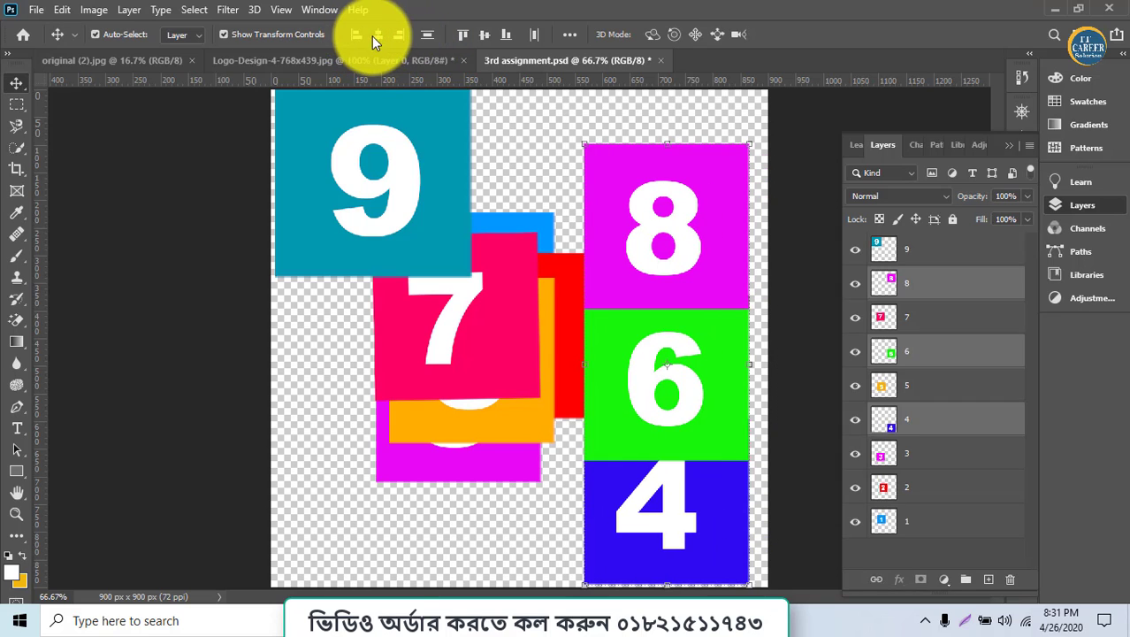
click(427, 34)
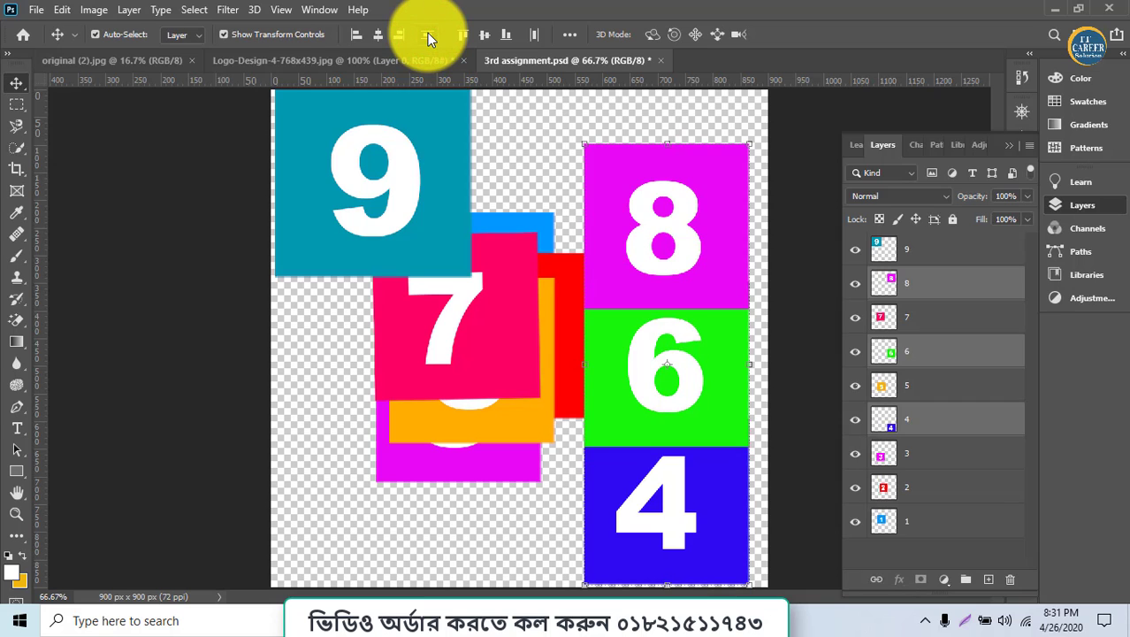
key(ctrl+z)
key(ctrl+z)
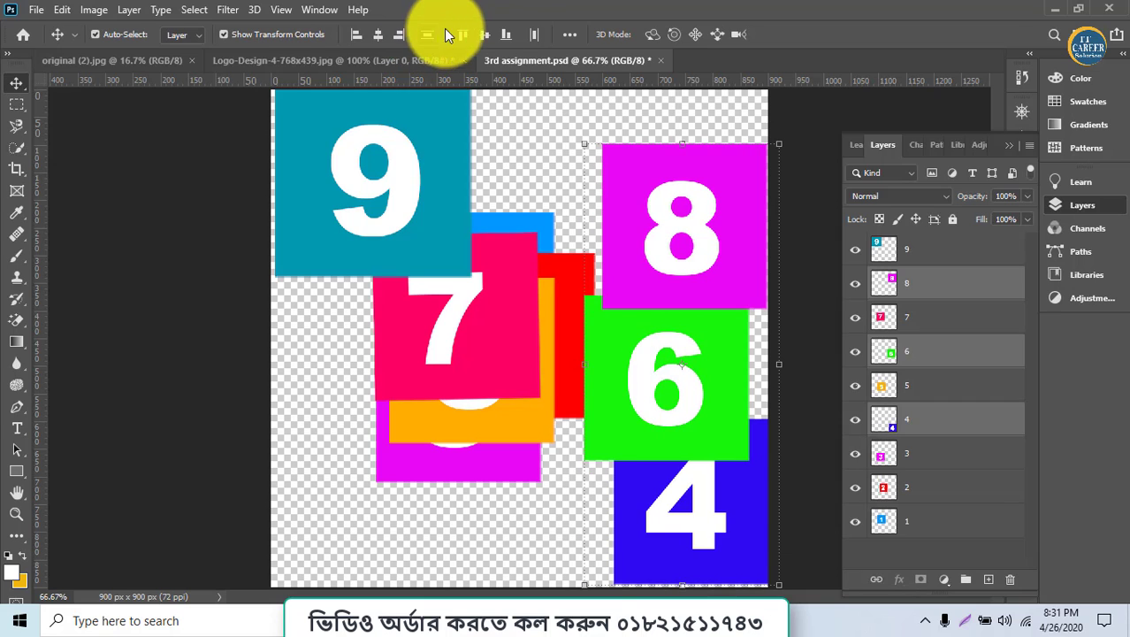
Try aligning layers 8, 6 and 4 by vertical centers and by bottom edges, undoing each alignment.
click(489, 33)
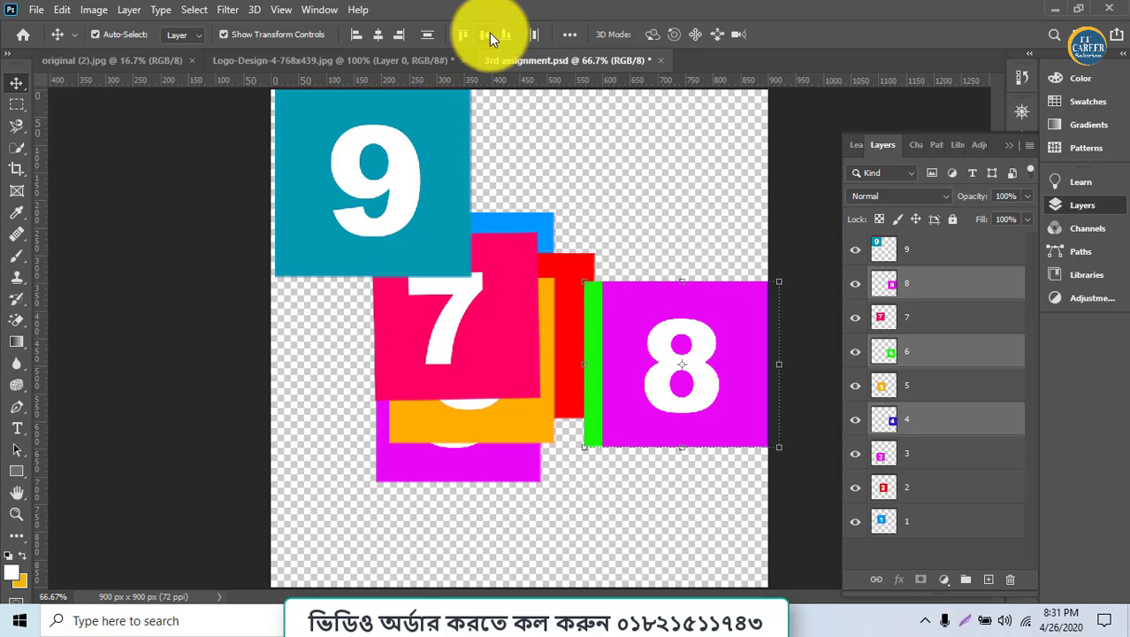
key(ctrl+z)
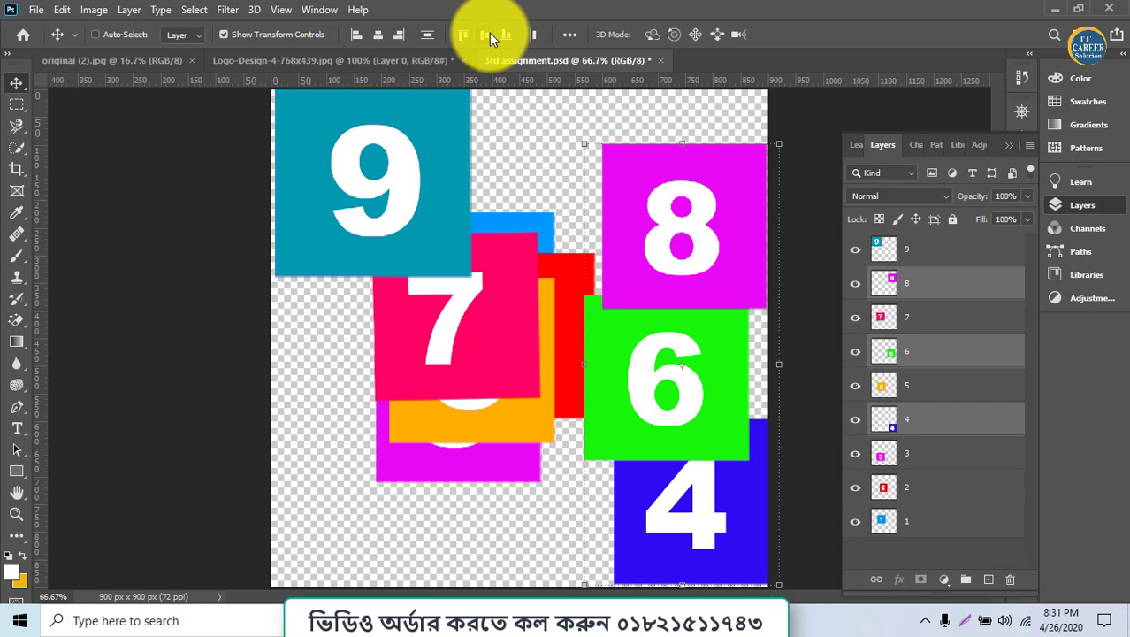
click(500, 38)
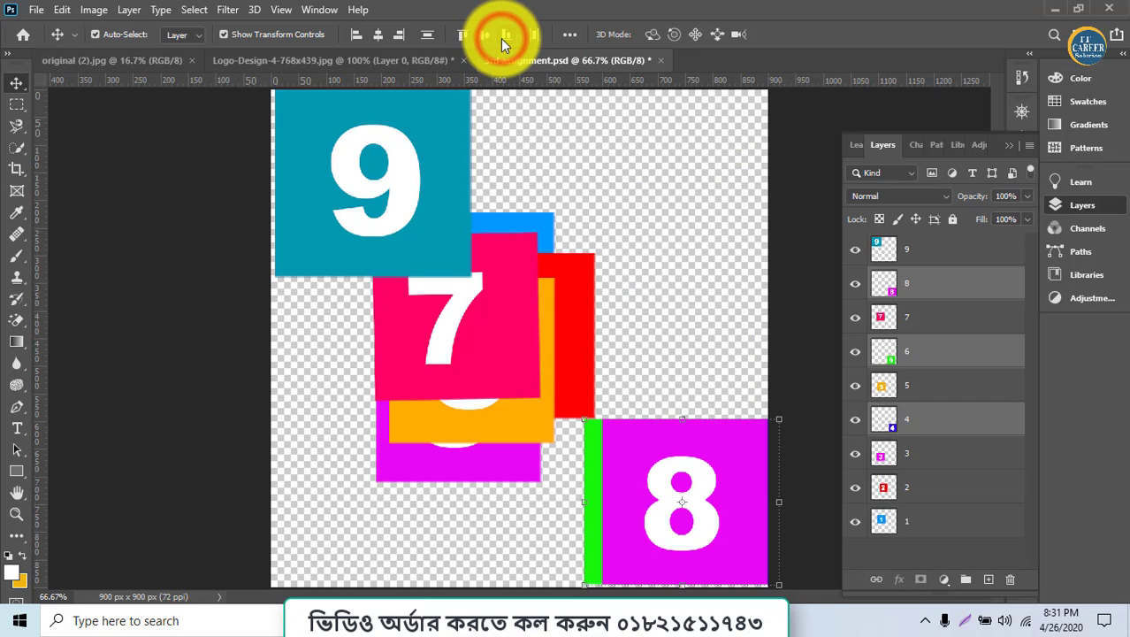
key(ctrl+z)
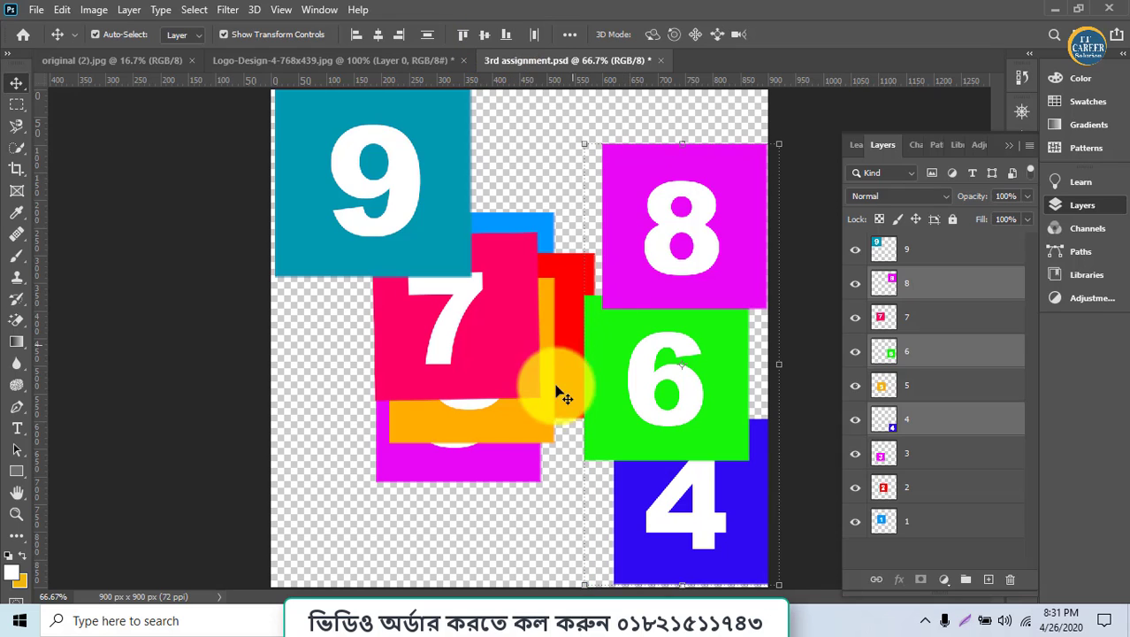
Move the 6 square down beside the 4 and the 8 square to the lower-left part of the canvas.
click(537, 418)
drag(611, 414, 486, 462)
drag(662, 270, 338, 507)
Select layers 8, 6 and 4 together, align their bottom edges and distribute them horizontally.
shift+click(532, 489)
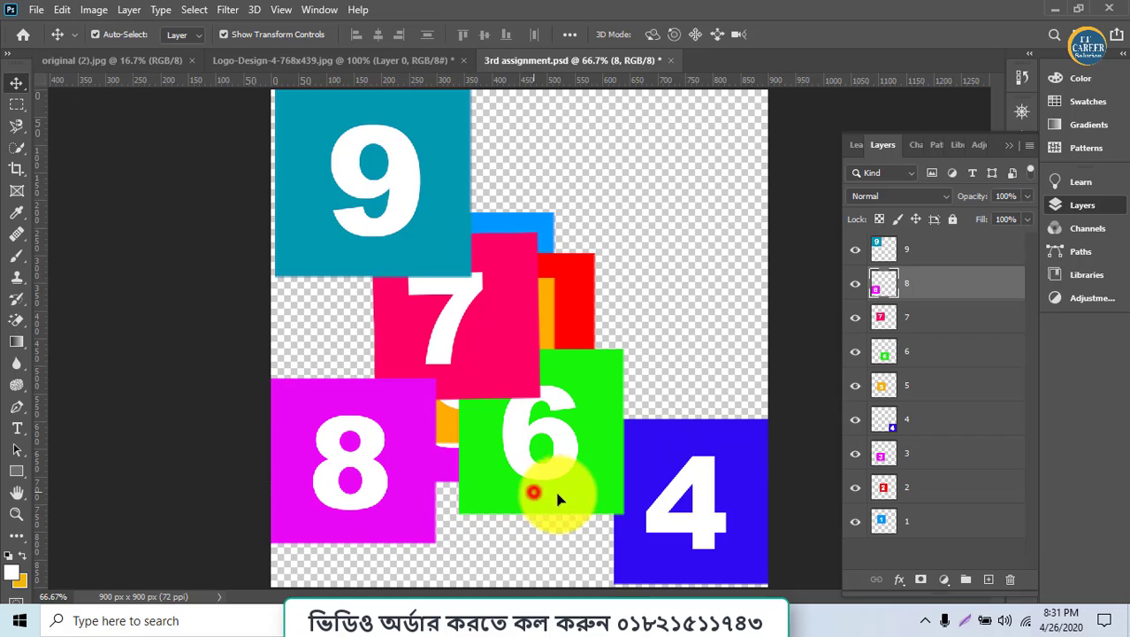
shift+click(700, 526)
click(505, 35)
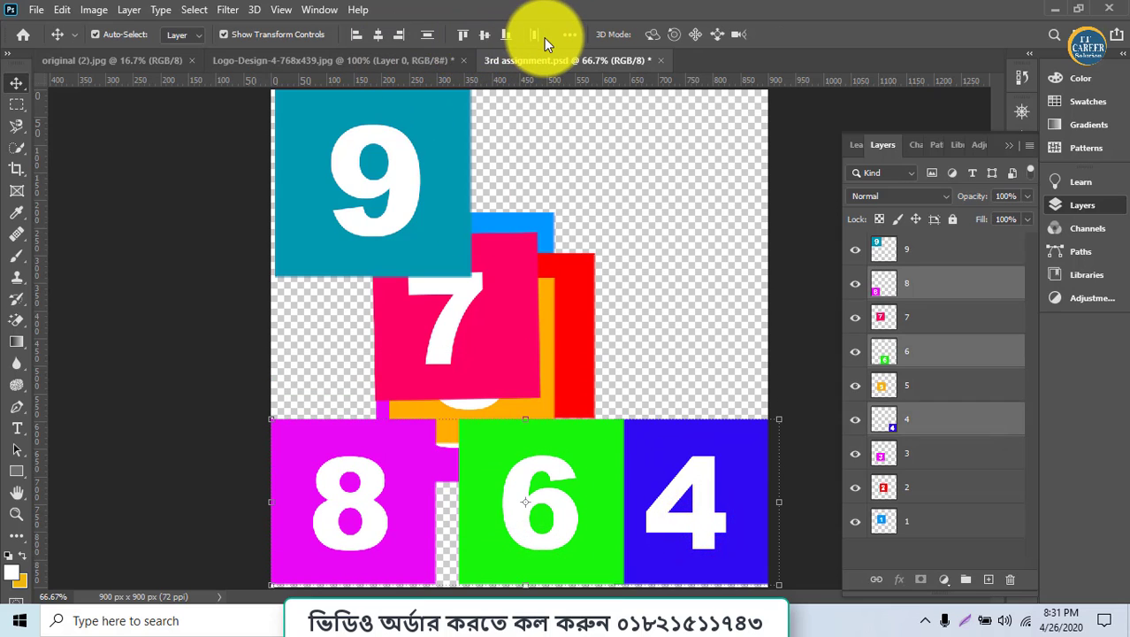
click(532, 35)
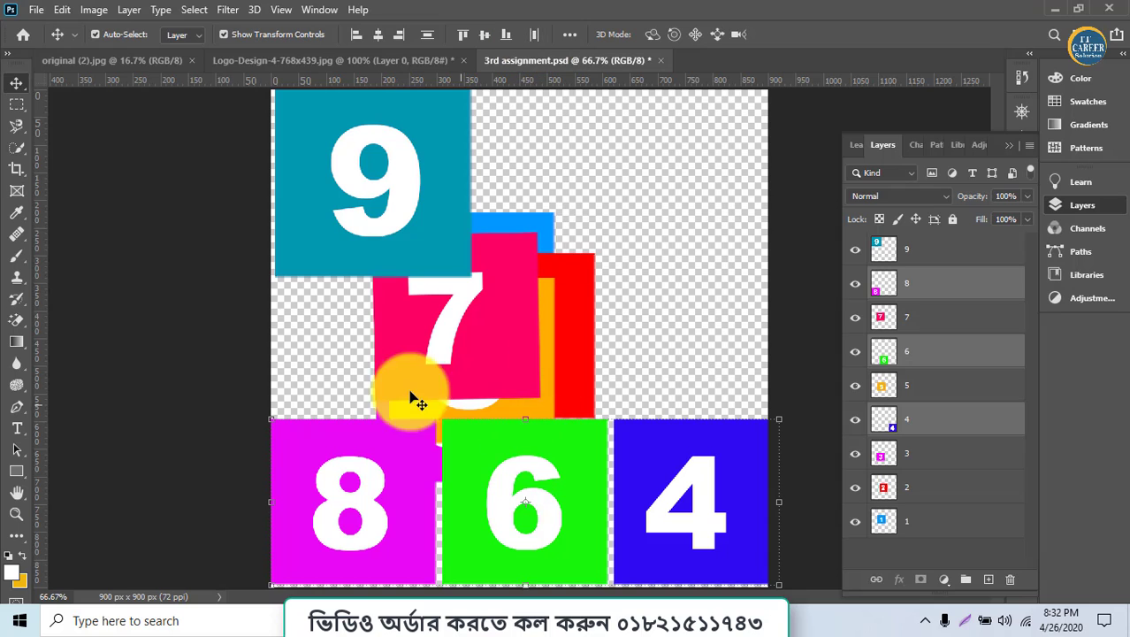
Move the 7 square to the canvas's upper-right corner and the 2 square slightly right, and align the right edges of both layers.
drag(489, 345, 592, 334)
shift+click(692, 240)
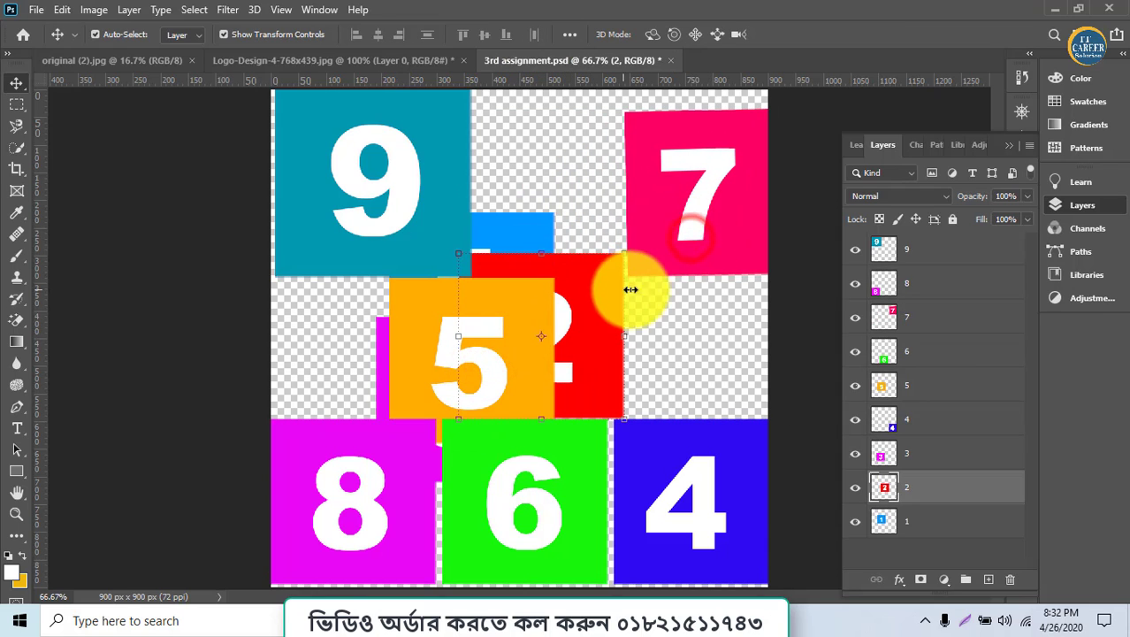
shift+click(691, 240)
click(403, 37)
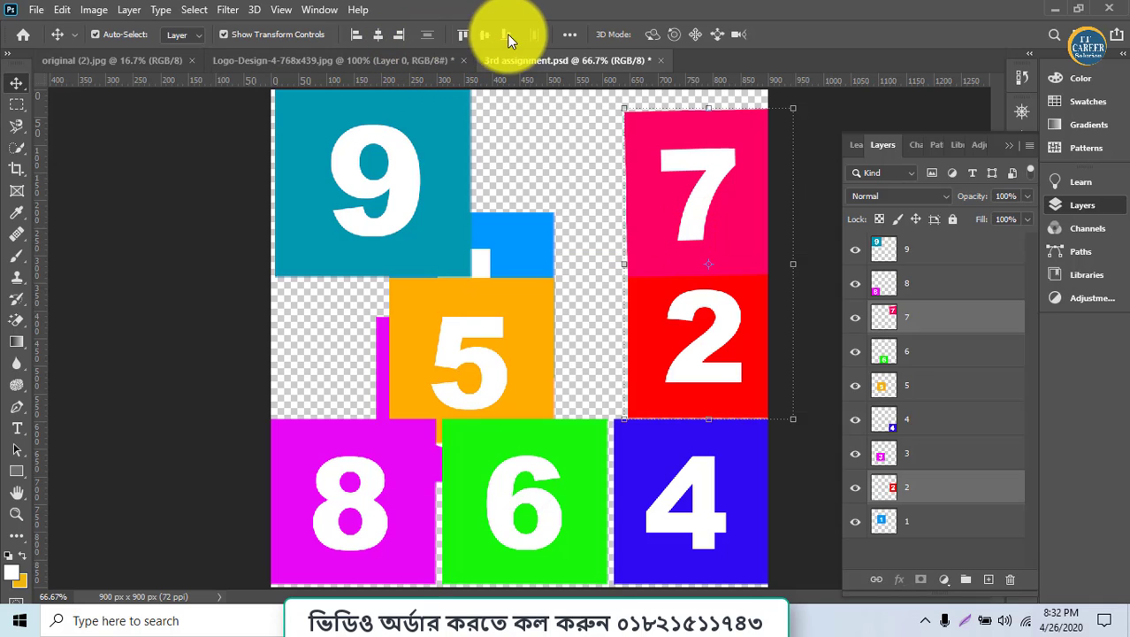
Try aligning the vertical centers of layers 7 and 2, undo it, and align the vertical centers of layers 5 and 2 instead.
click(484, 36)
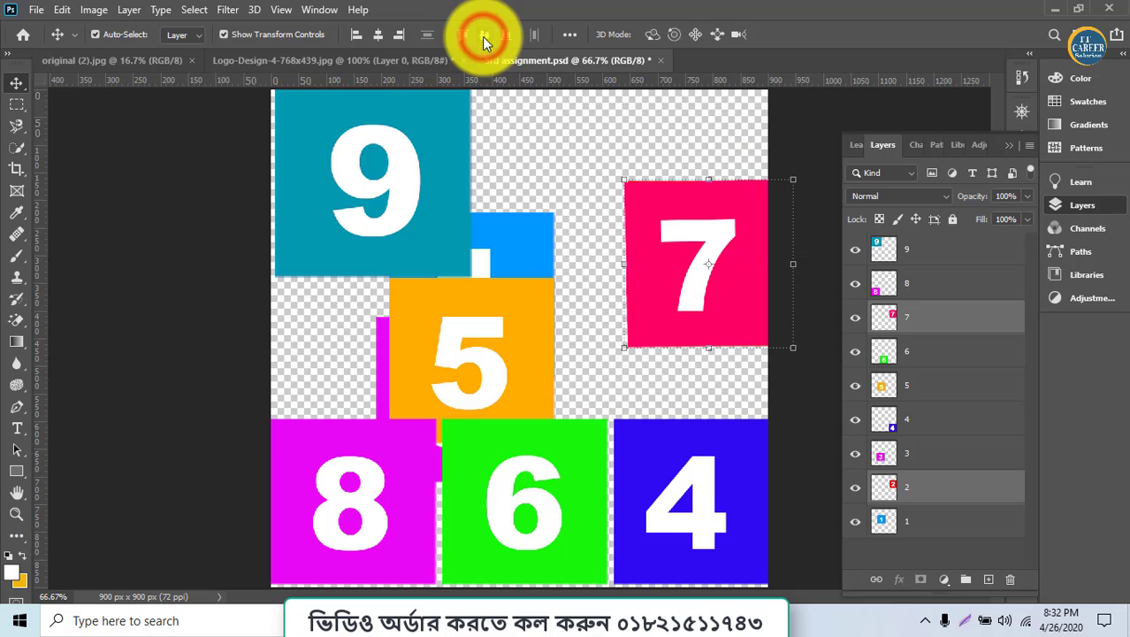
key(ctrl+z)
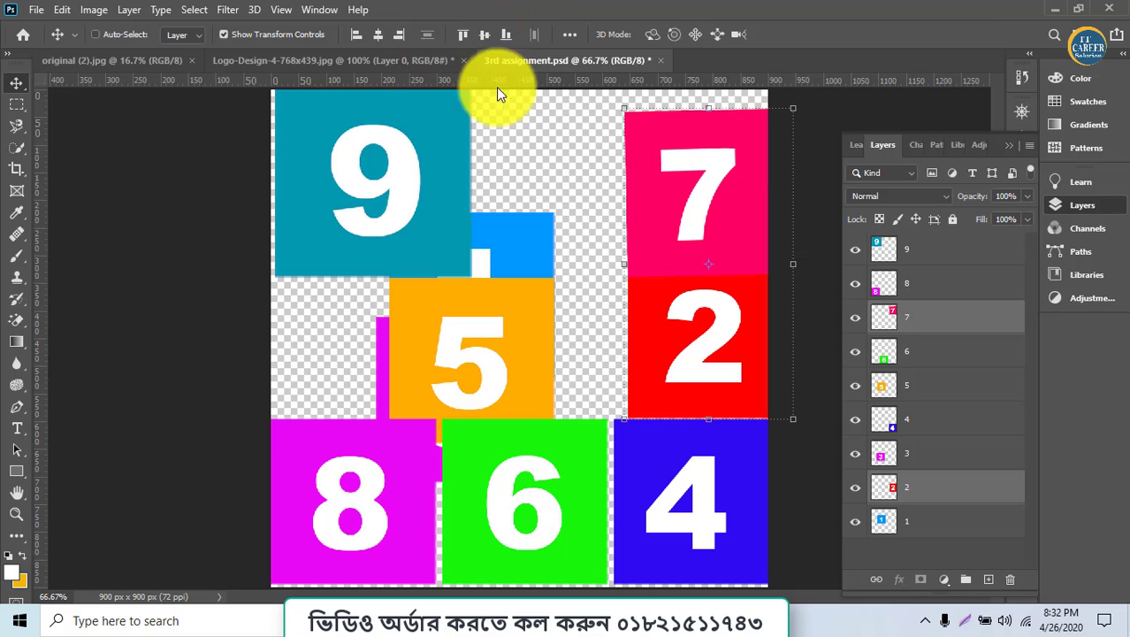
ctrl+click(548, 329)
shift+click(695, 350)
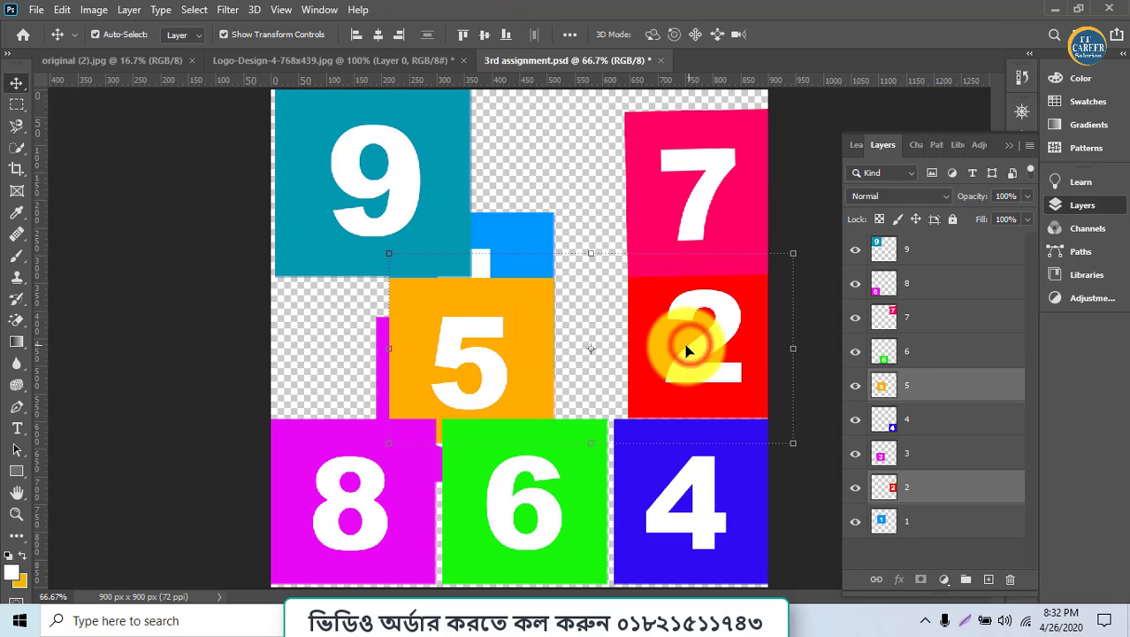
click(484, 36)
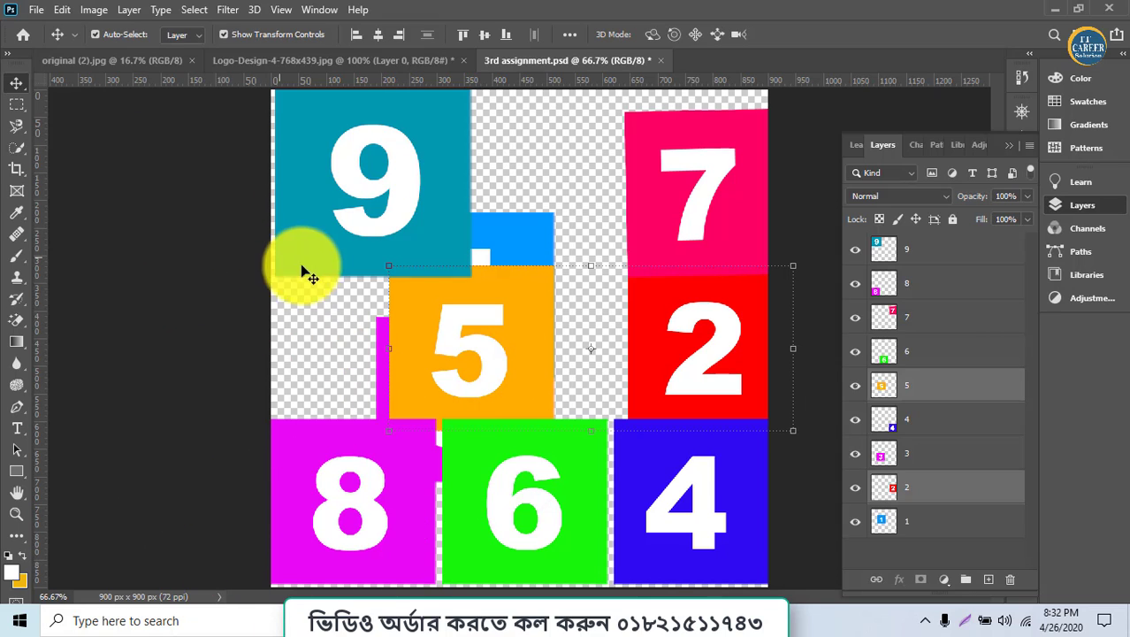
Copy the 9 and 5 squares from 3rd assignment.psd into the Logo-Design-4-768x439.jpg document, placing the 5 over the 9.
drag(354, 188, 514, 331)
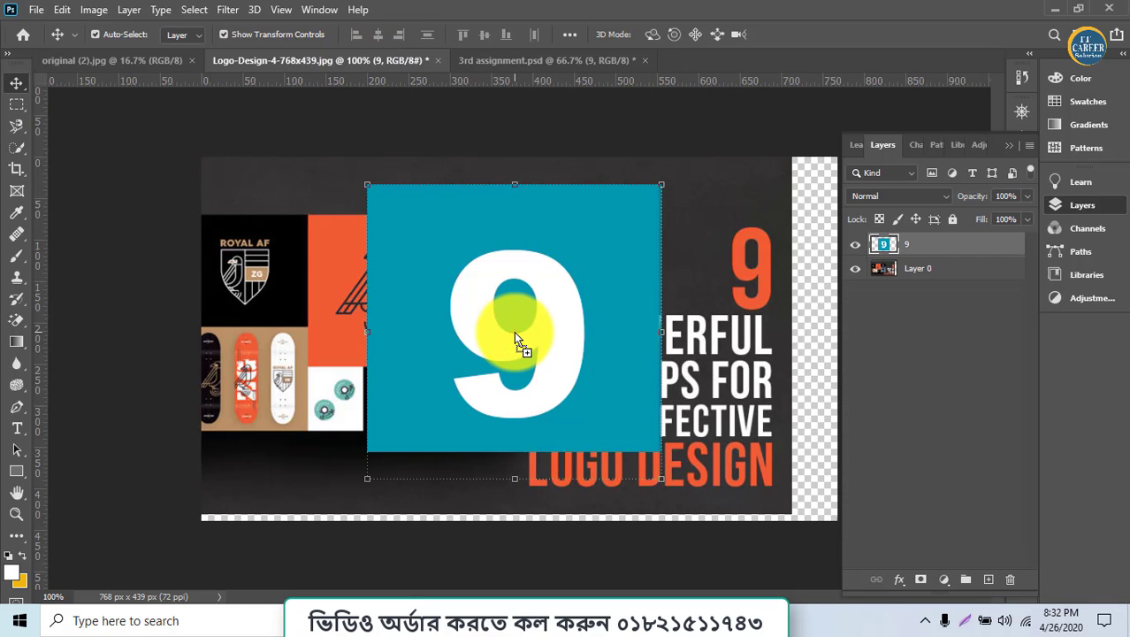
click(519, 60)
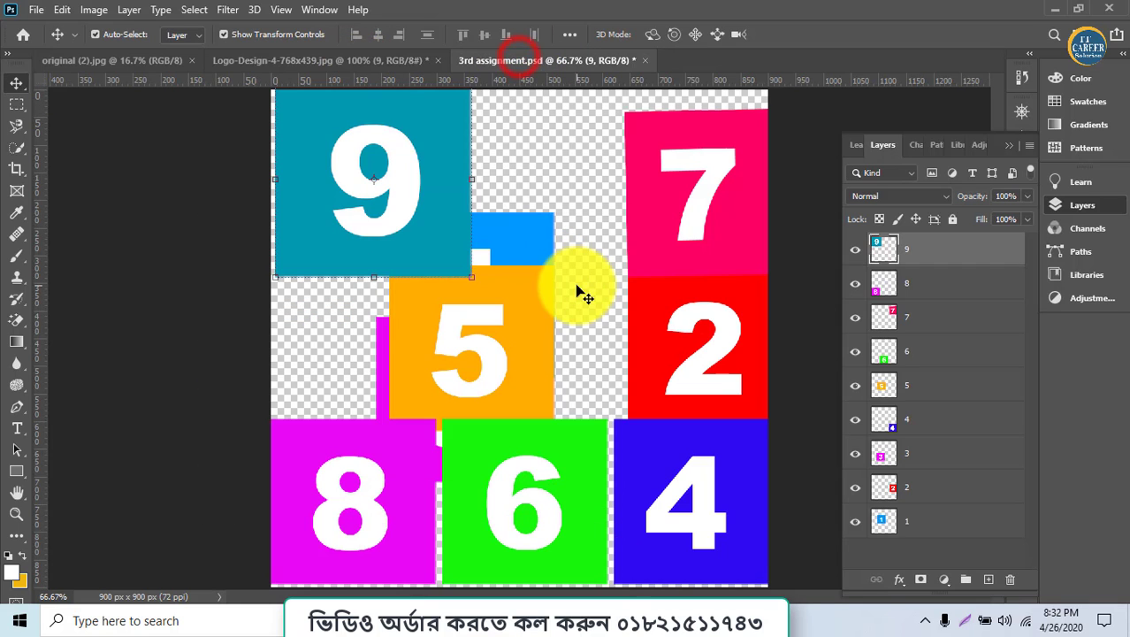
click(511, 331)
drag(509, 339, 287, 123)
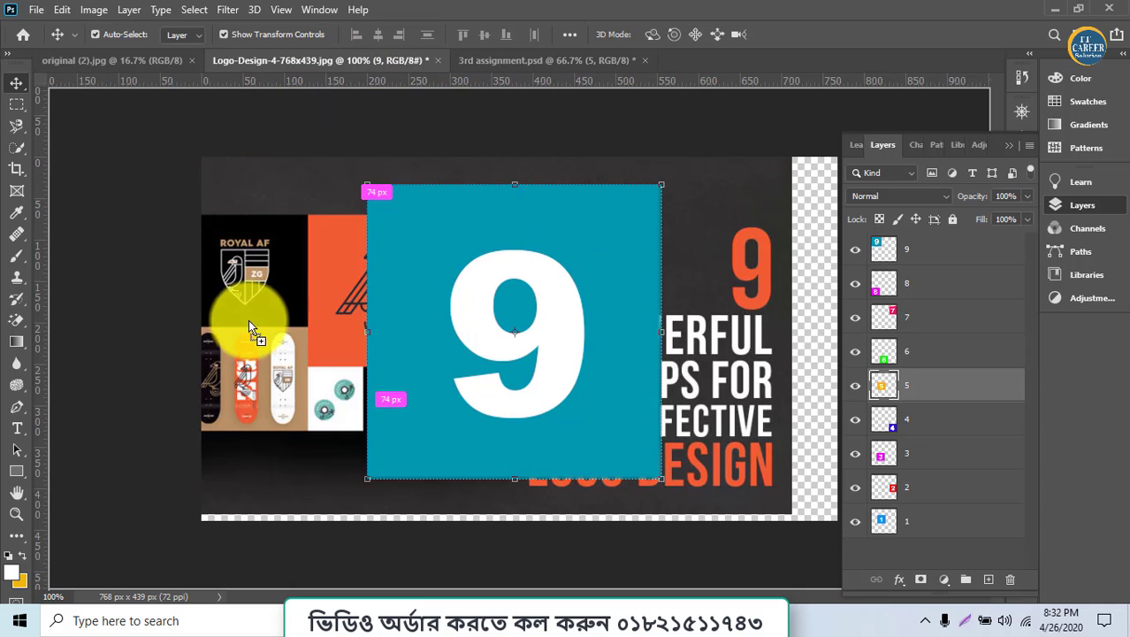
drag(740, 379, 547, 351)
Scale the 5 square down to 94.33% within the 9 square and apply the transform.
drag(692, 365, 481, 329)
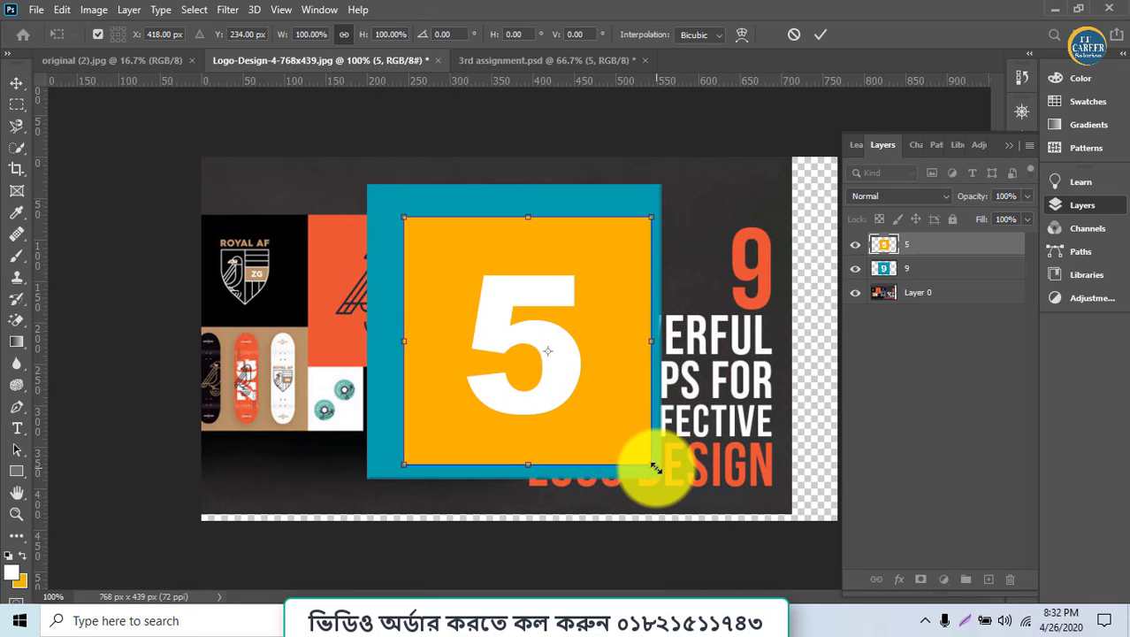
mouse_move(651, 462)
mouse_down()
mouse_move(600, 384)
mouse_move(651, 449)
mouse_move(637, 450)
mouse_up()
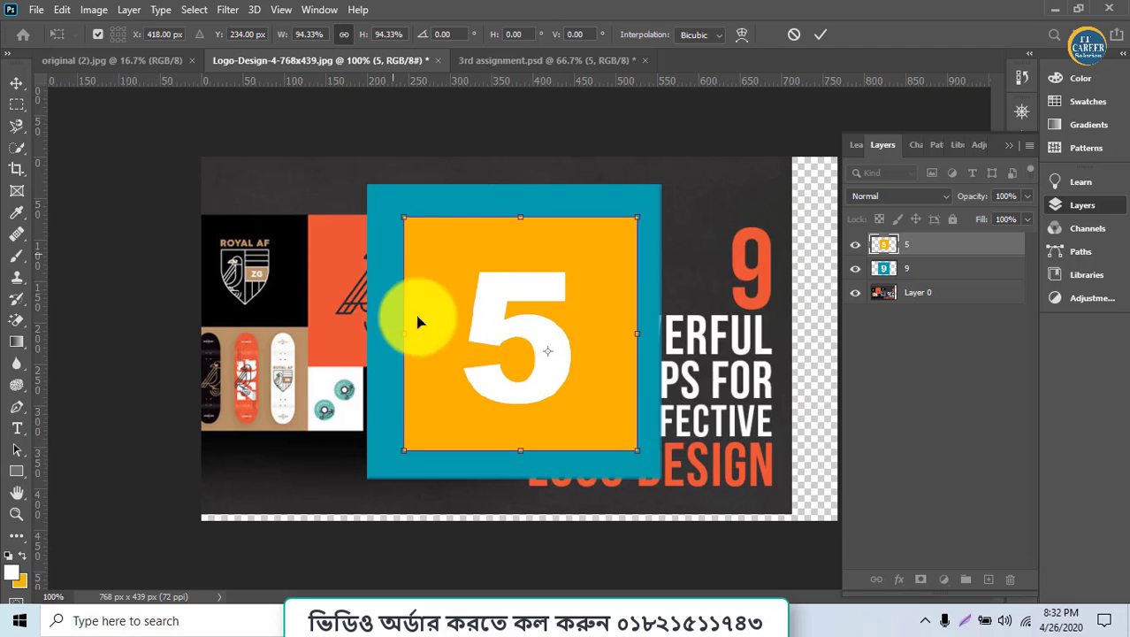
right_click(22, 84)
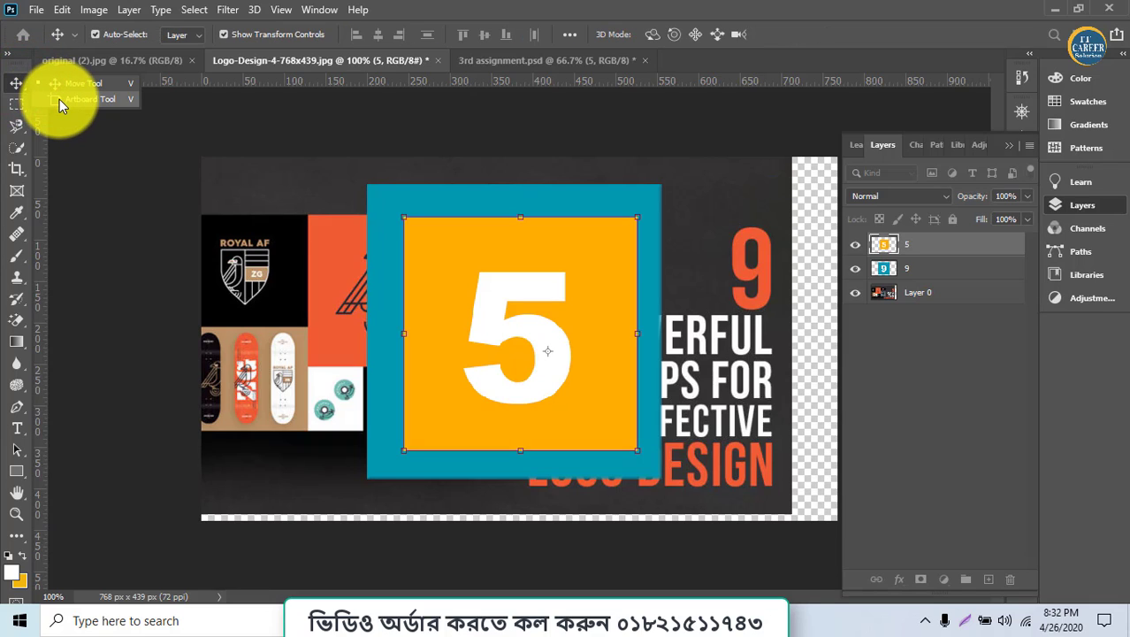
key(Escape)
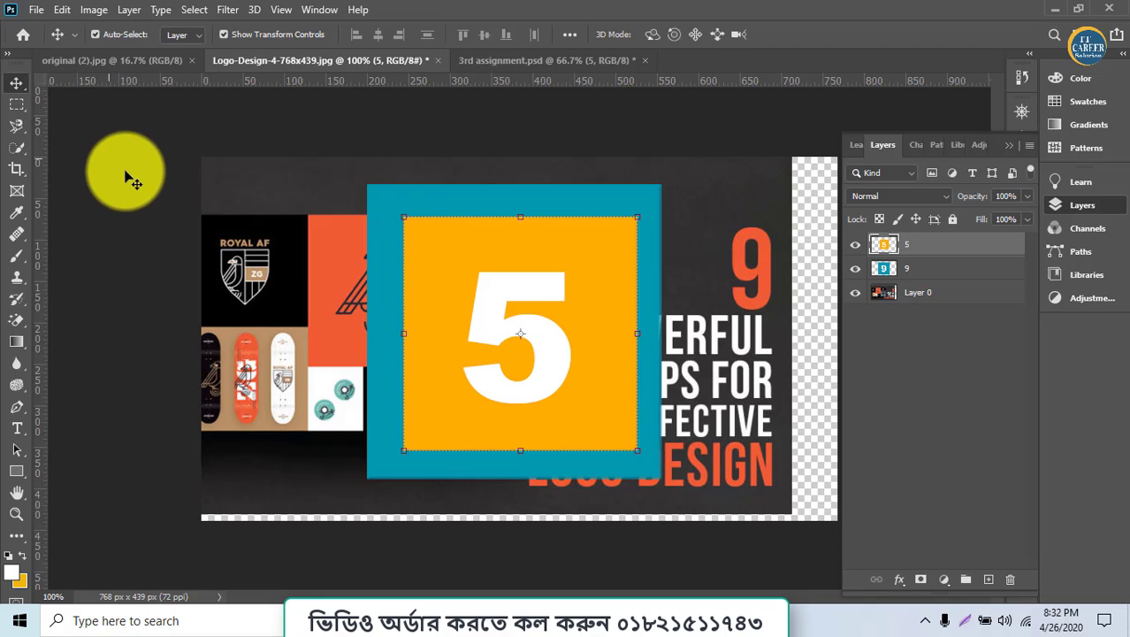
Draw an artboard of about 488 × 684 px with the Artboard tool, to the left of the logo image.
scroll(164, 401, up, 5)
scroll(164, 400, down, 1)
scroll(165, 403, down, 4)
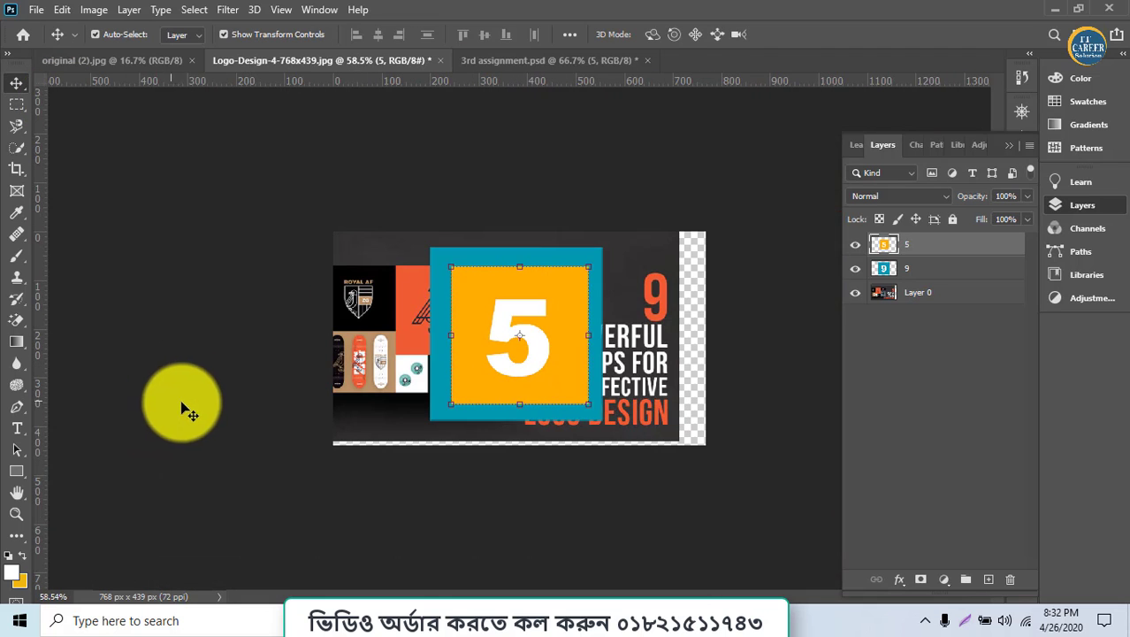
right_click(15, 83)
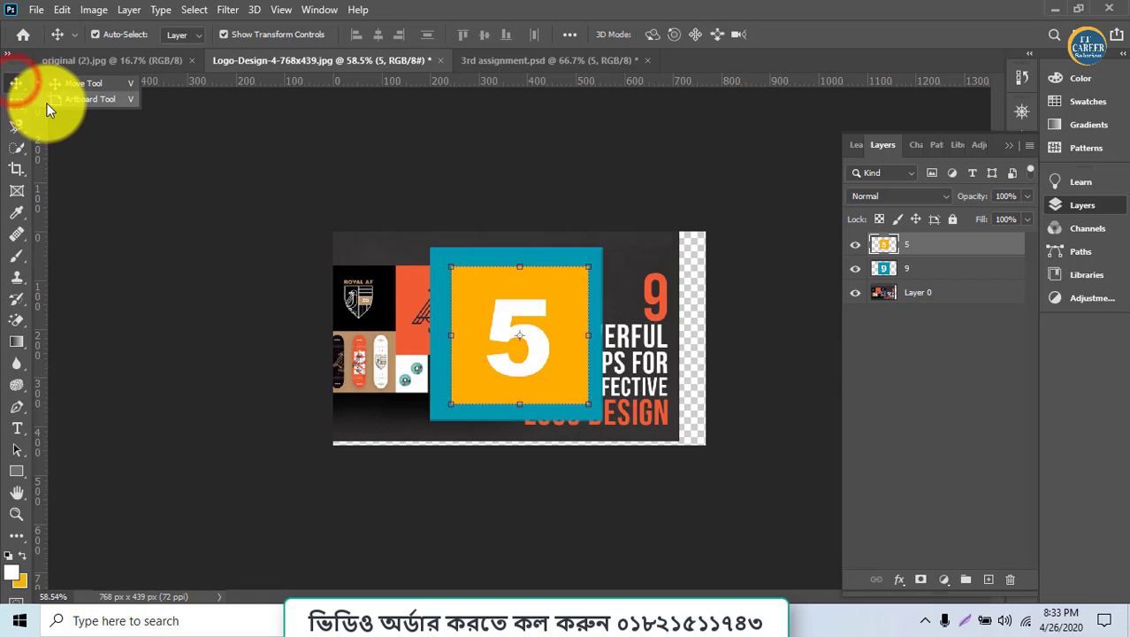
click(53, 101)
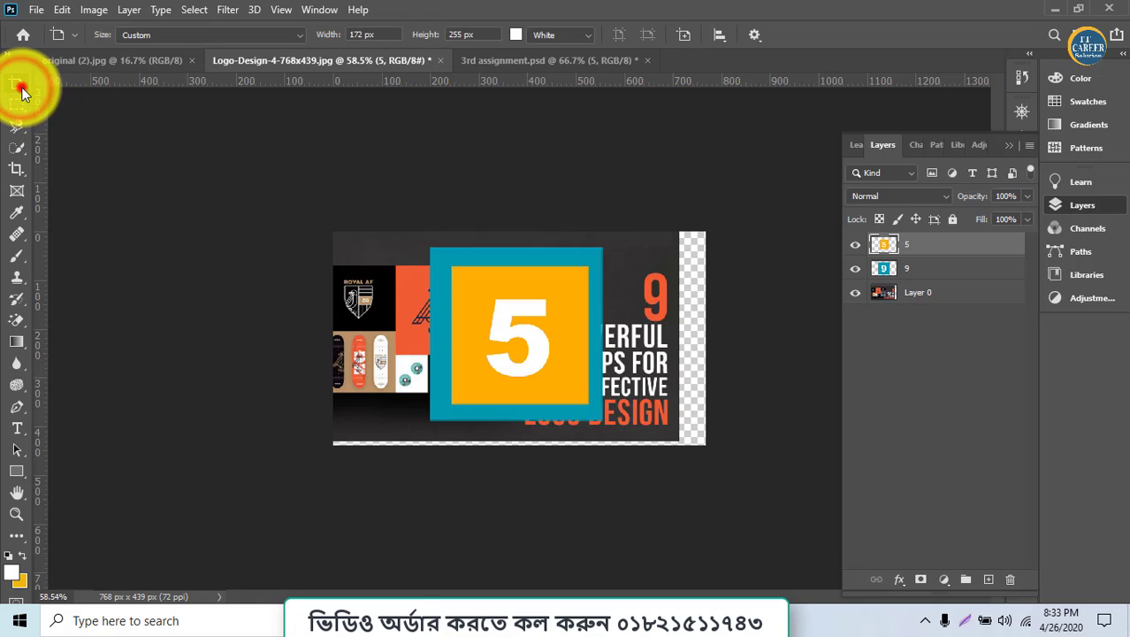
drag(89, 168, 328, 504)
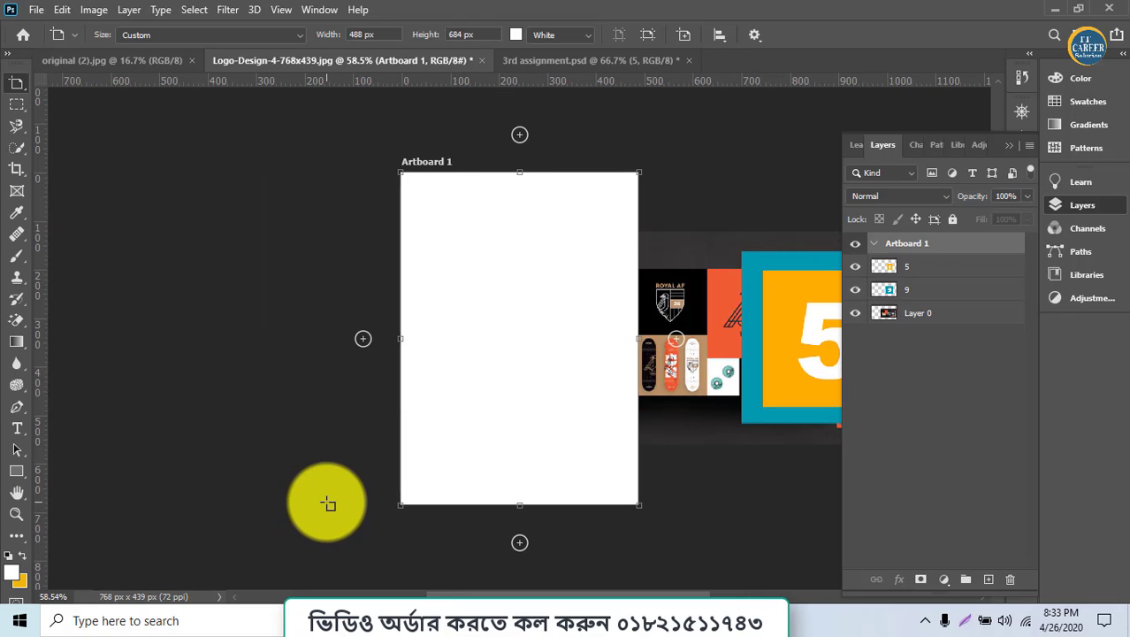
Add three adjacent artboards of the same size: one left of the first, one above that, and one right of the upper one.
click(363, 340)
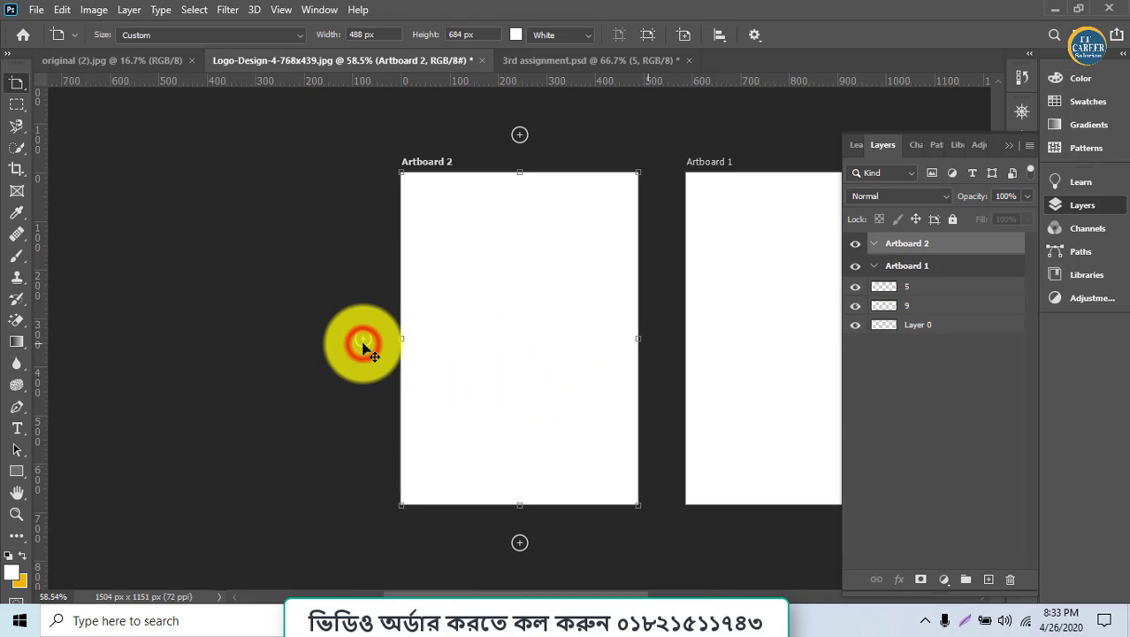
click(519, 134)
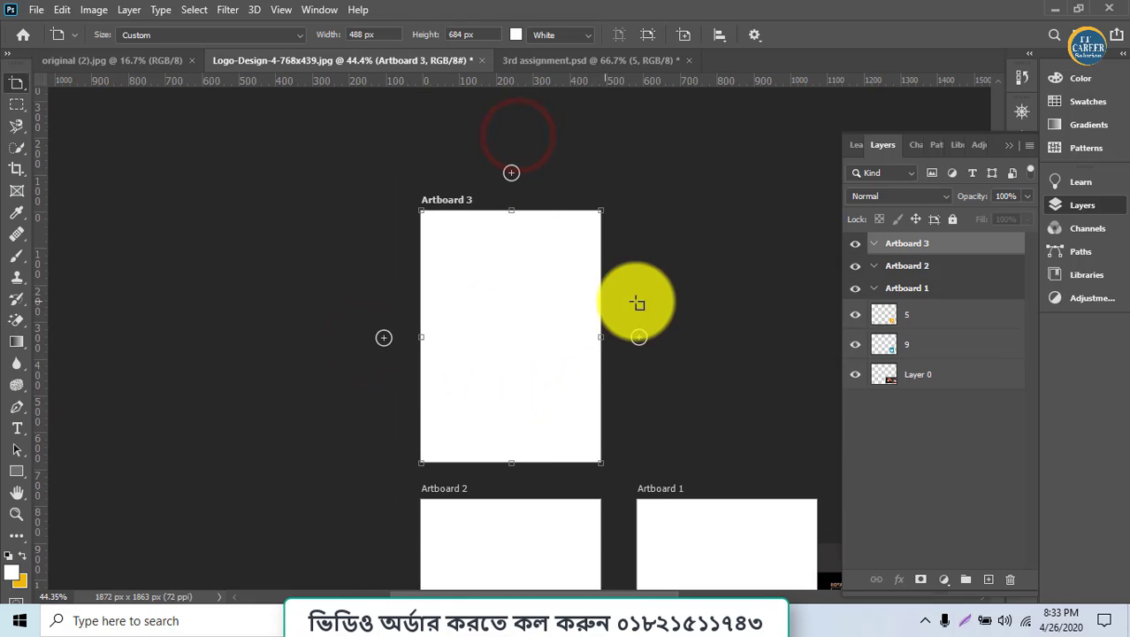
click(641, 340)
scroll(633, 357, down, 2)
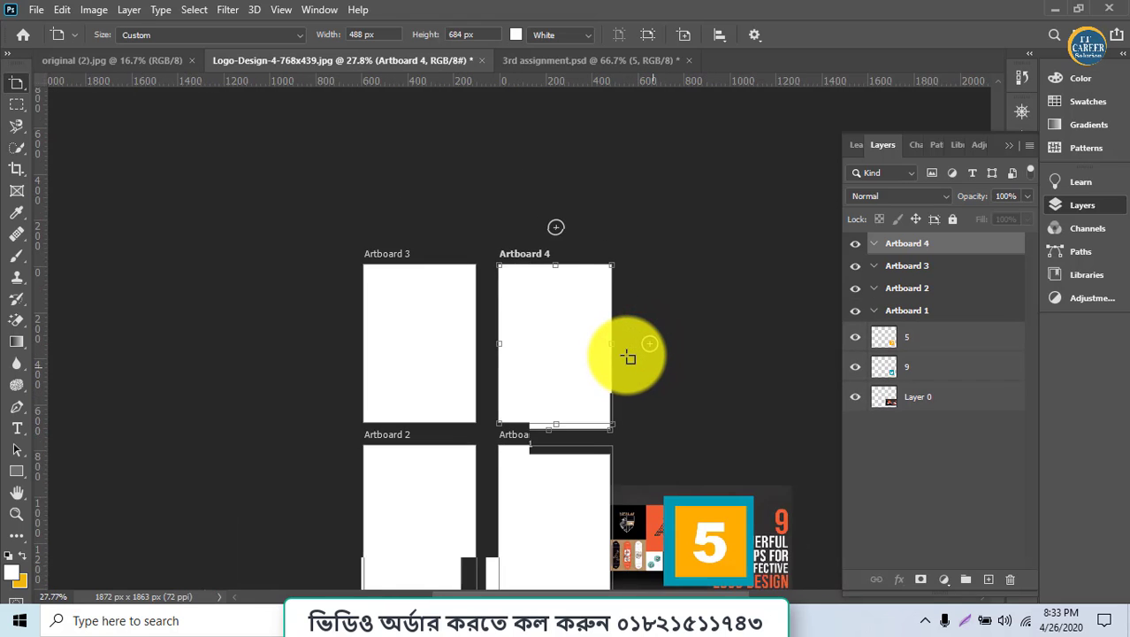
Draw two more artboards, about 1600 × 1194 px left of the group and about 1712 × 775 px above it to the right.
drag(84, 191, 391, 422)
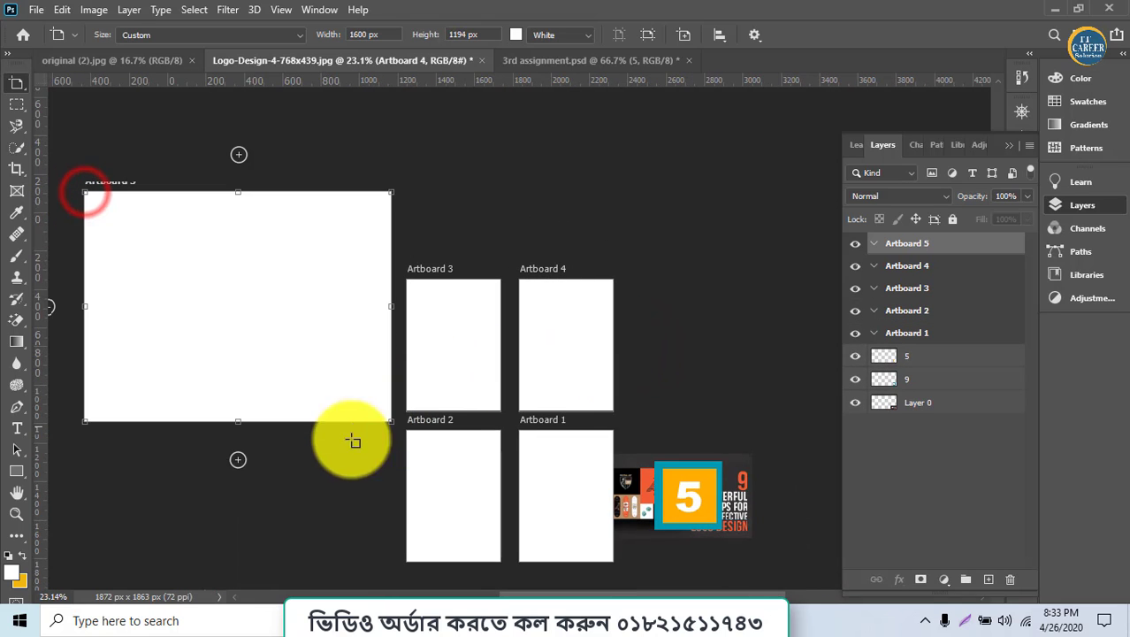
drag(480, 132, 808, 279)
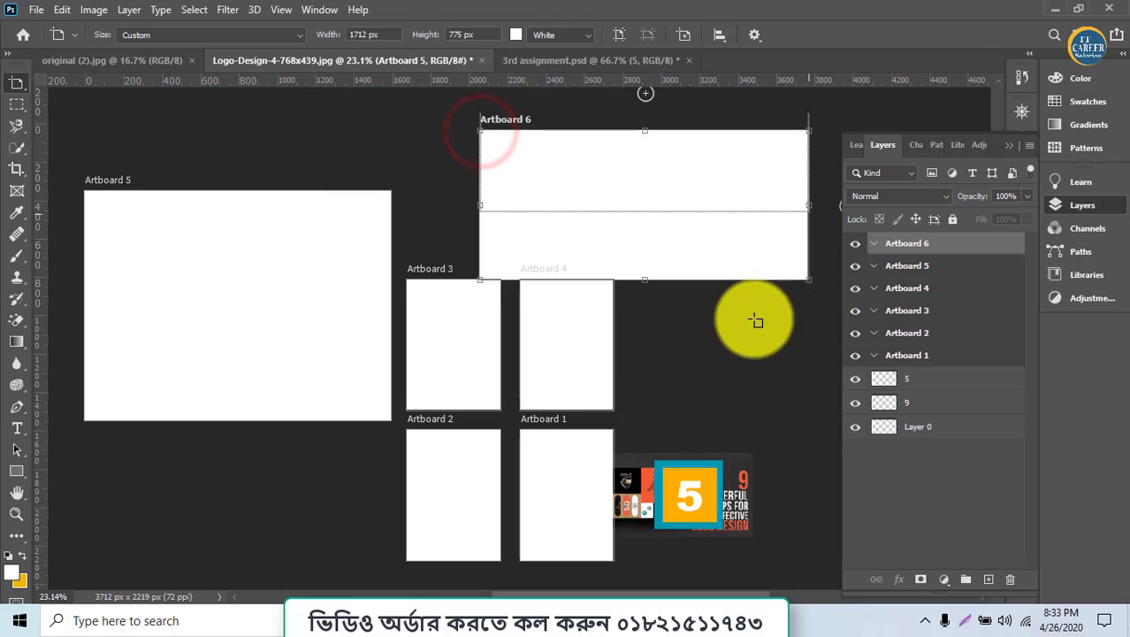
Draw two more artboards, about 2016 × 1416 px right of the logo image and about 6180 × 3141 px over the upper part of the group.
scroll(153, 538, down, 3)
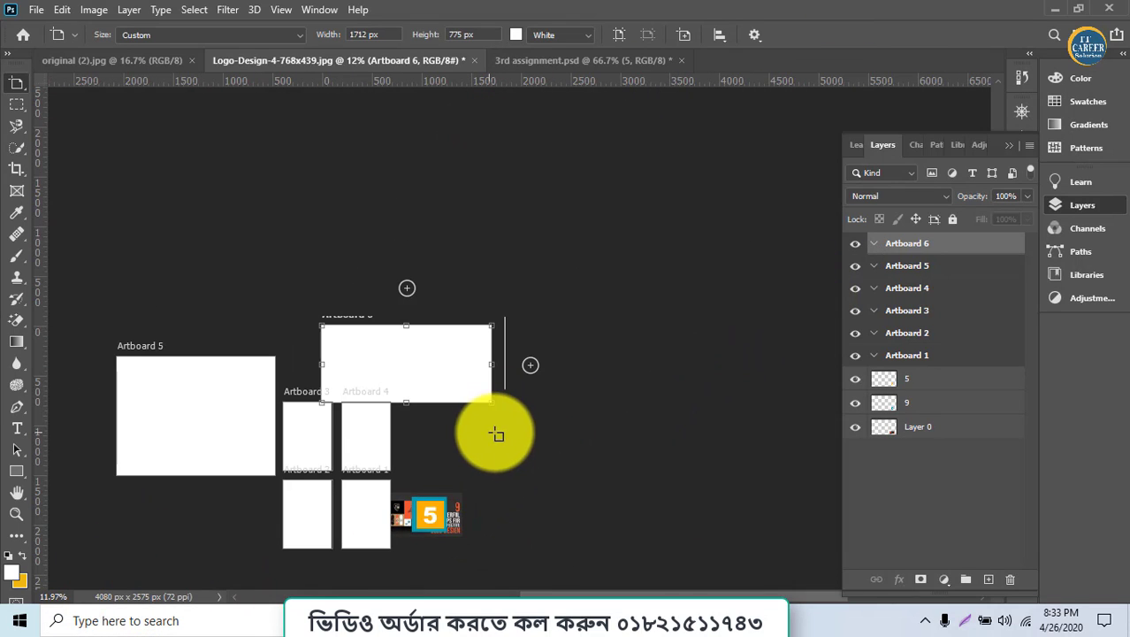
drag(505, 437, 692, 555)
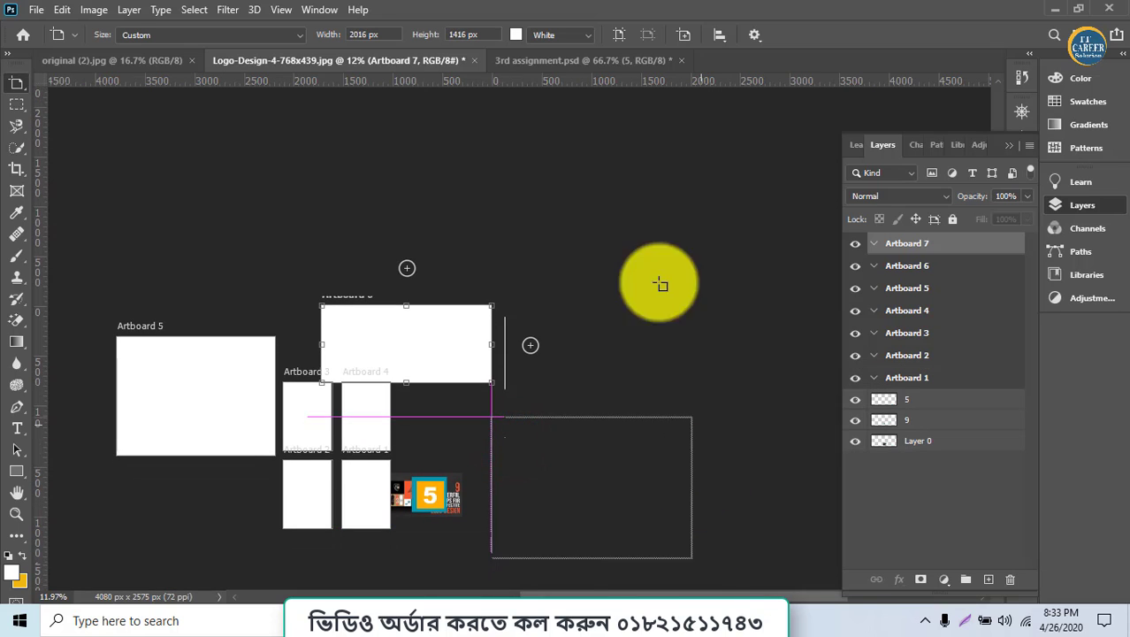
drag(120, 163, 731, 473)
scroll(708, 455, down, 3)
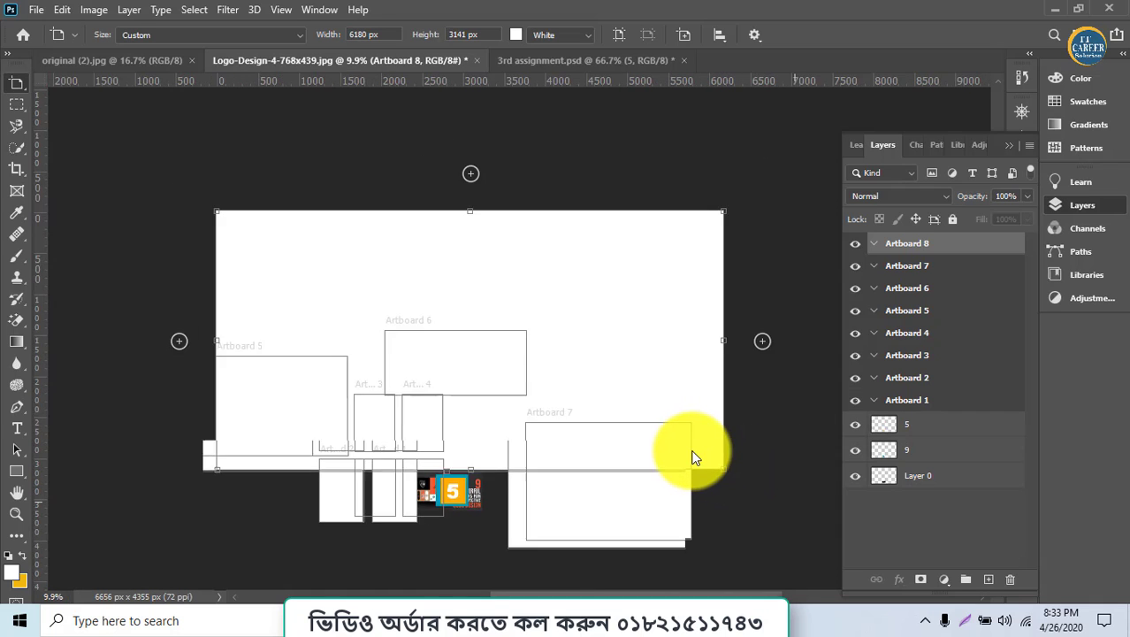
scroll(688, 453, up, 4)
scroll(643, 447, down, 2)
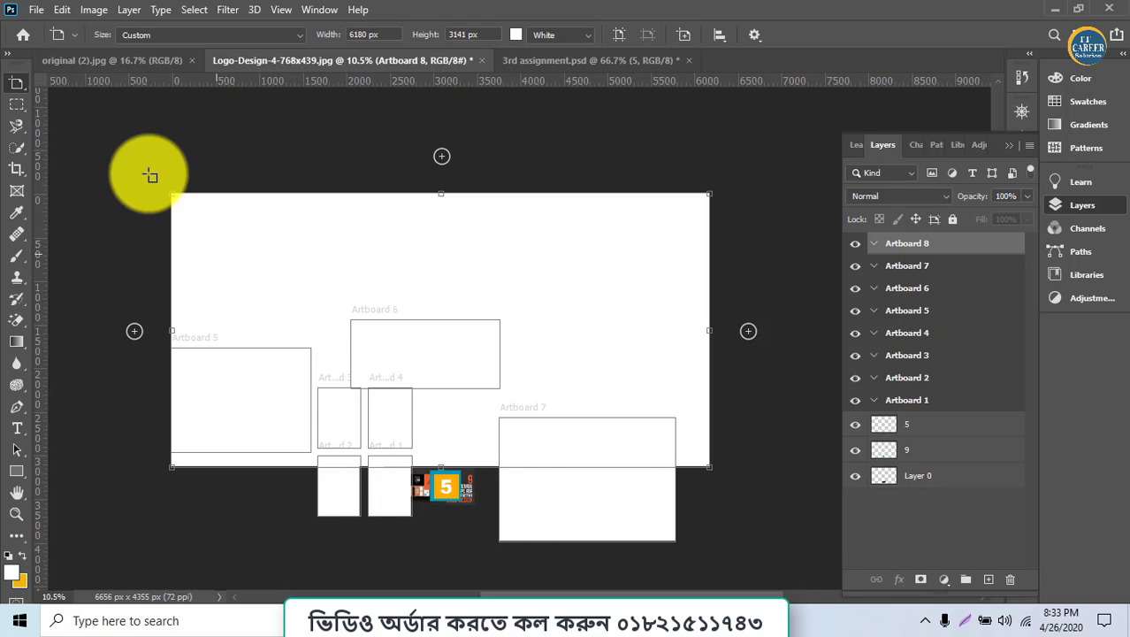
scroll(222, 274, up, 2)
scroll(222, 274, down, 3)
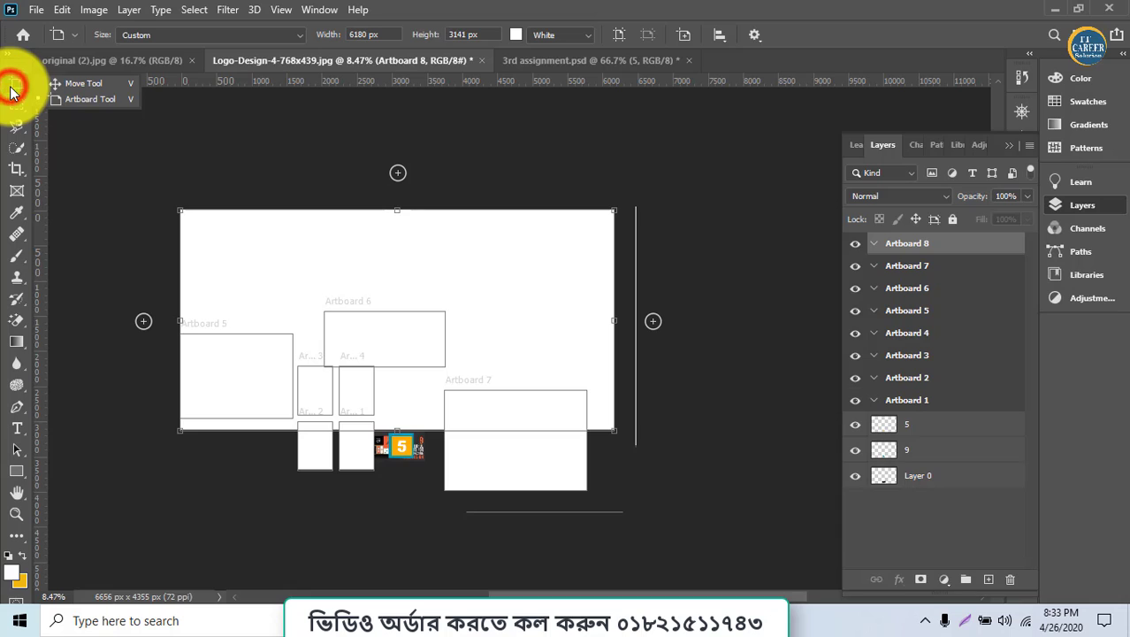
Switch to the Move tool, select all the artboards from Artboard 8 through Artboard 1, and delete them.
click(69, 85)
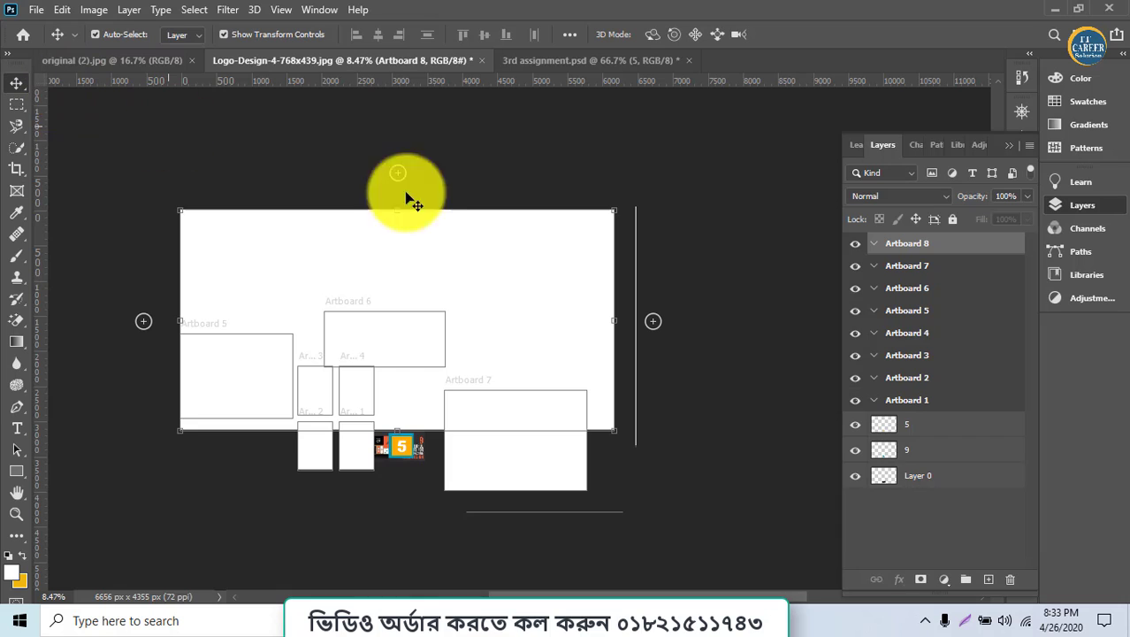
shift+click(953, 402)
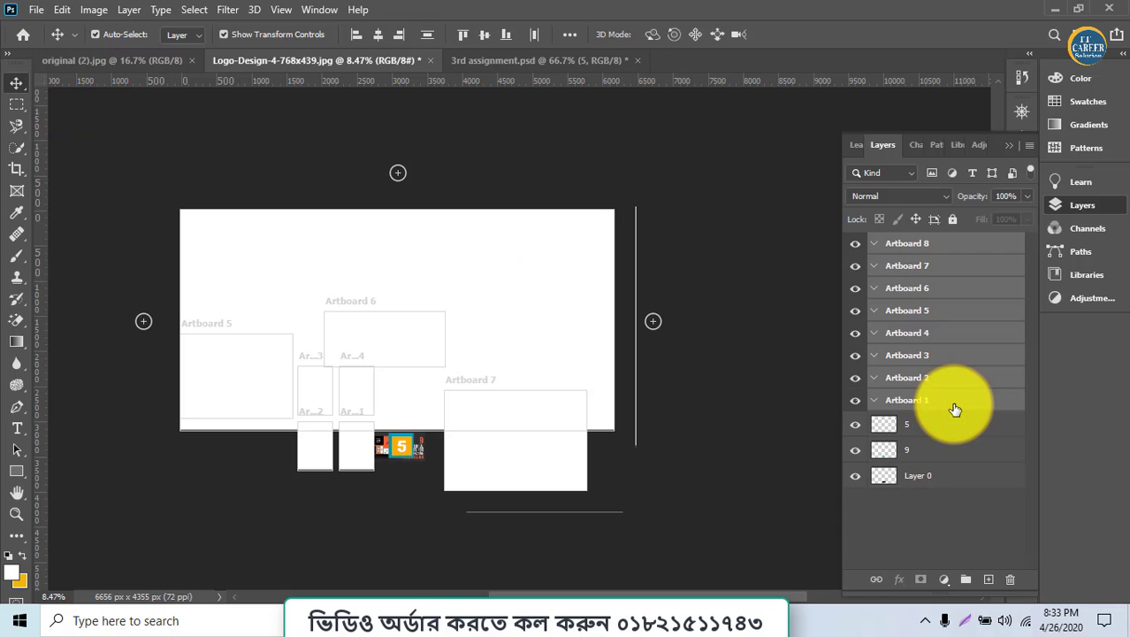
key(Delete)
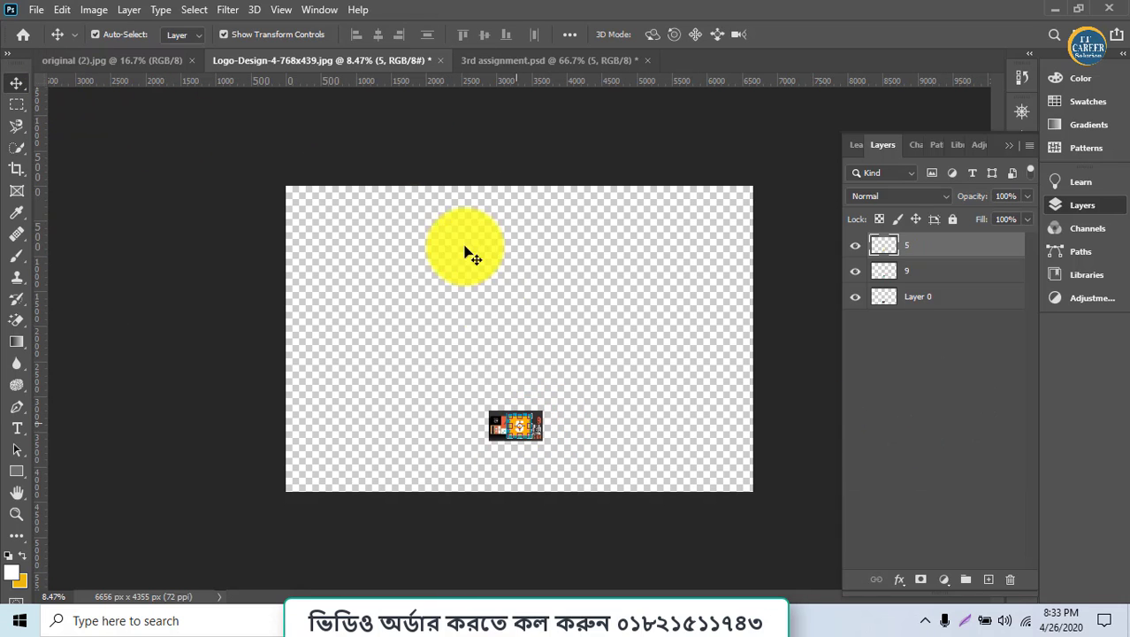
Switch to the 3rd assignment.psd document and select several of the numbered layers one at a time, ending with layer 2.
click(493, 58)
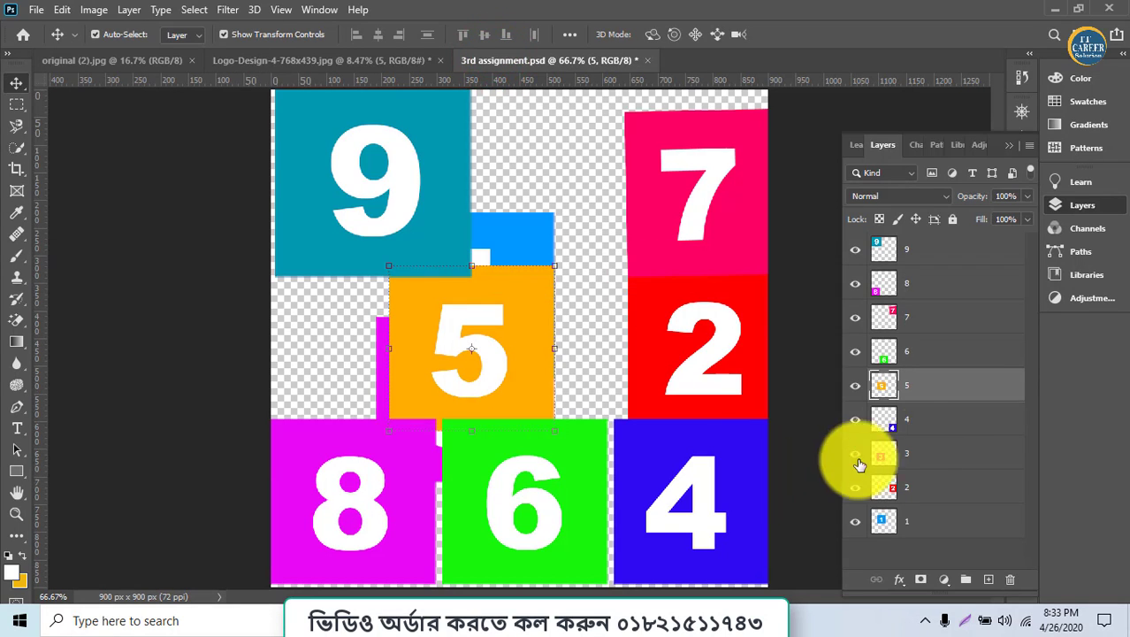
click(920, 320)
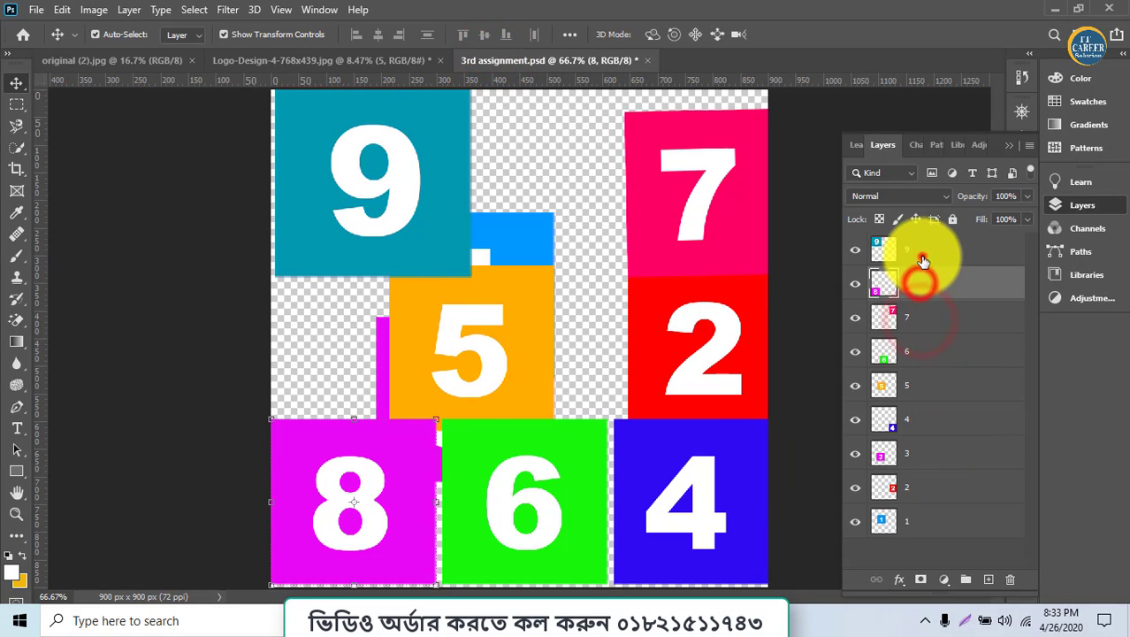
click(922, 250)
click(911, 323)
click(907, 432)
click(954, 487)
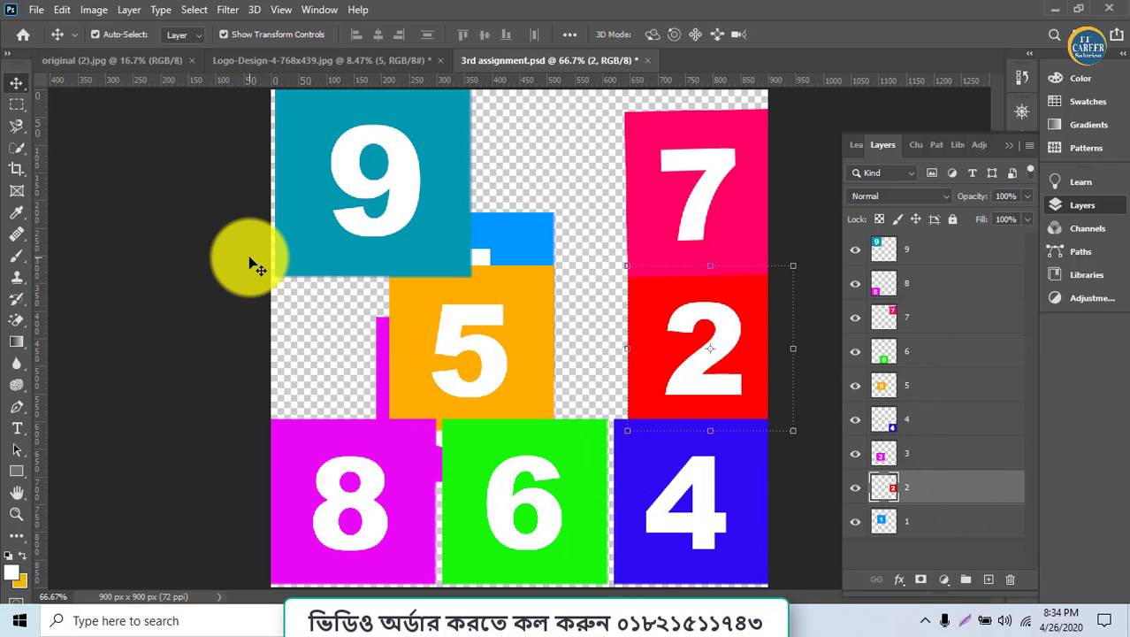
right_click(17, 81)
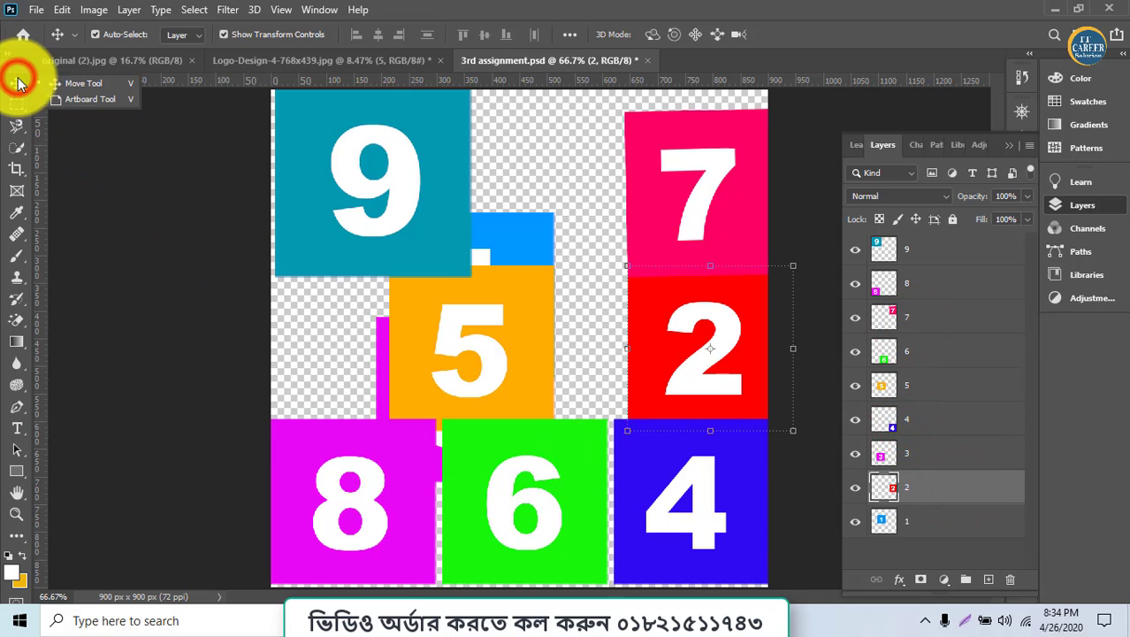
click(552, 617)
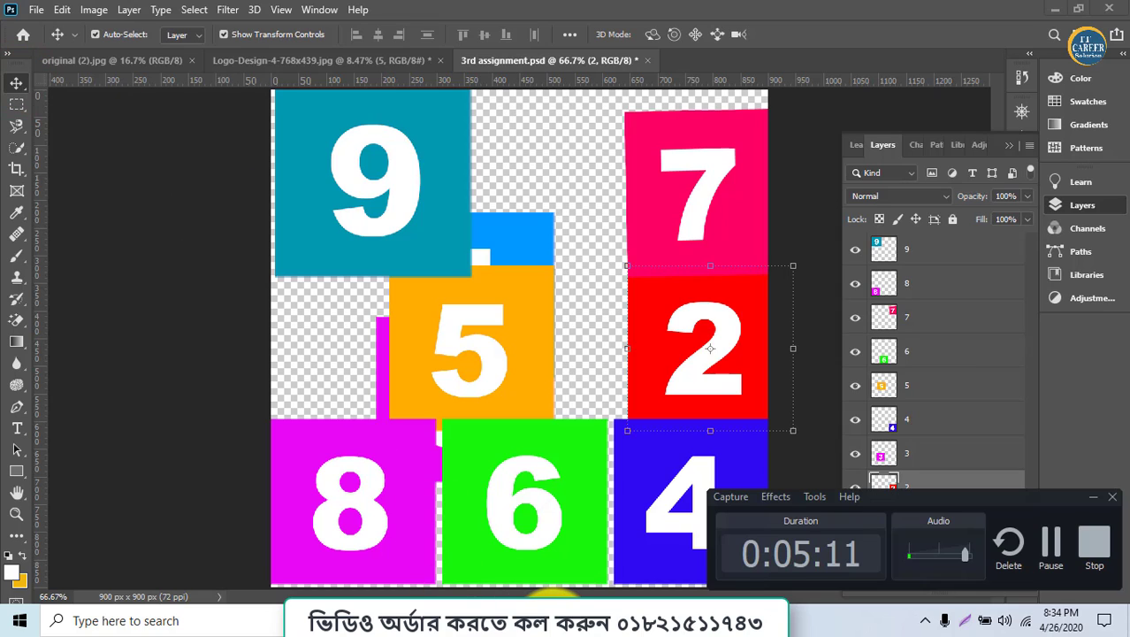